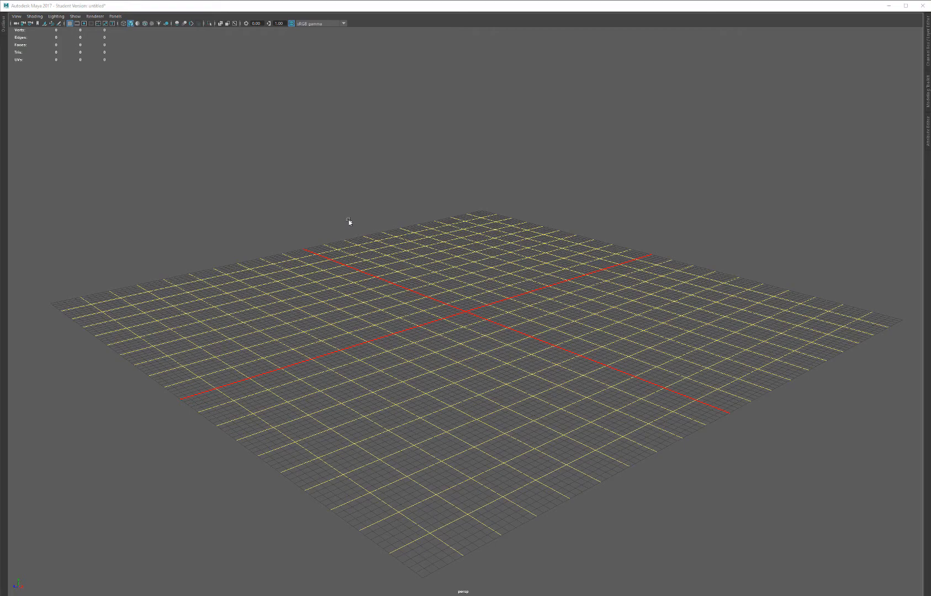
scroll(536, 305, "up", 5)
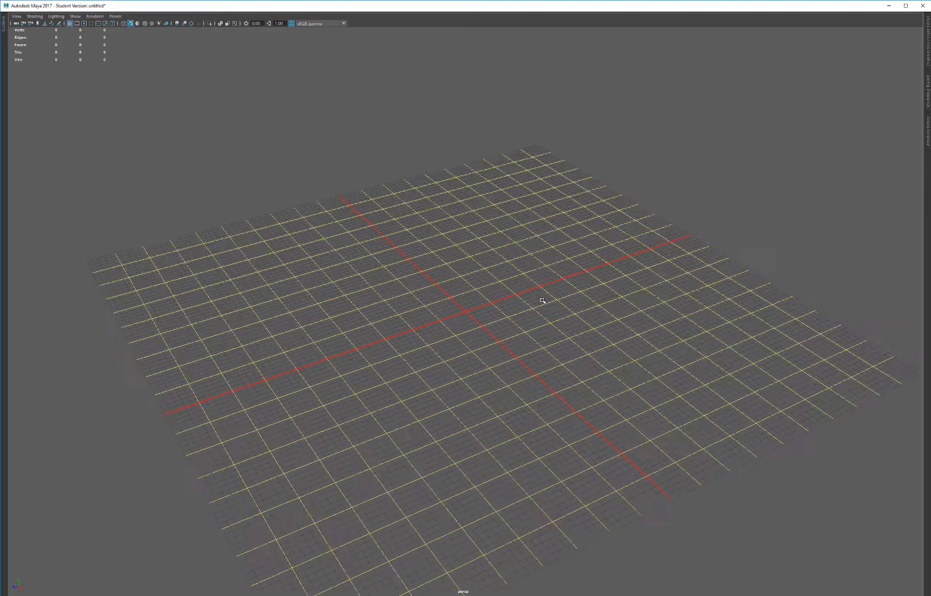
middle_click_drag(529, 336, 592, 300, "alt")
right_click_drag(592, 300, 603, 336, "alt")
middle_click_drag(603, 336, 503, 338, "alt")
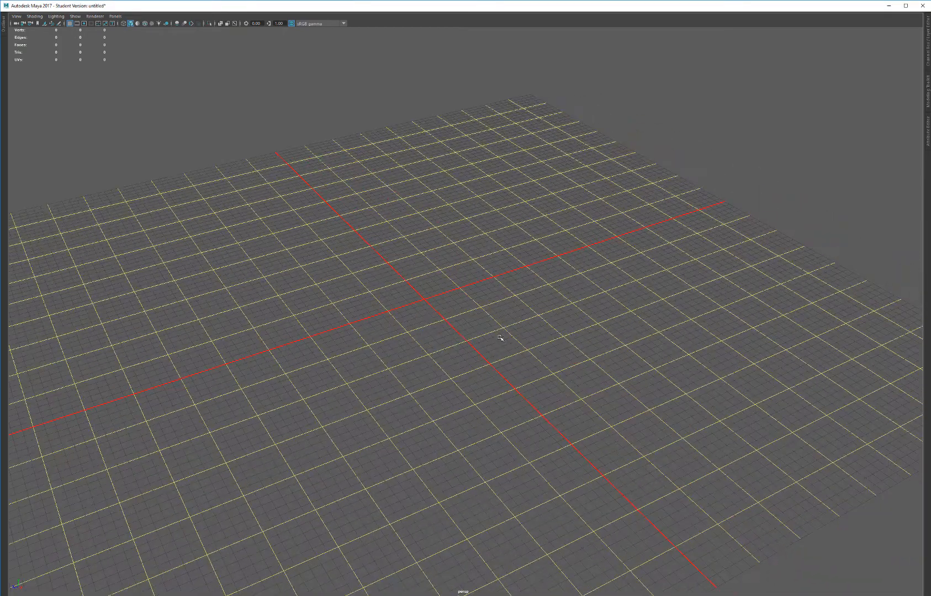
key("alt")
scroll(494, 338, "down", 4)
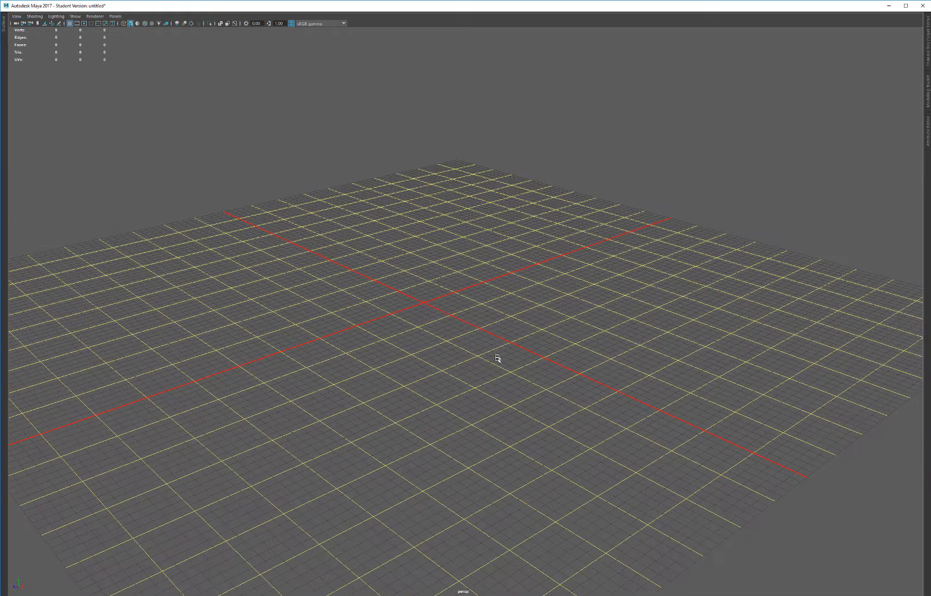
- Create a polygon cube at the centre of the grid
left_click_drag(513, 307, 543, 308, "alt")
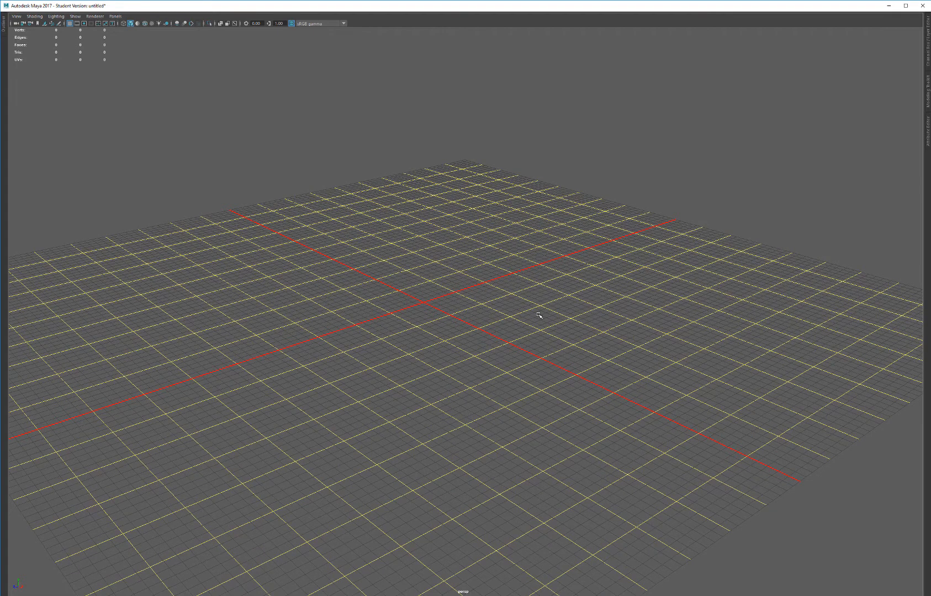
right_click(539, 317, "shift")
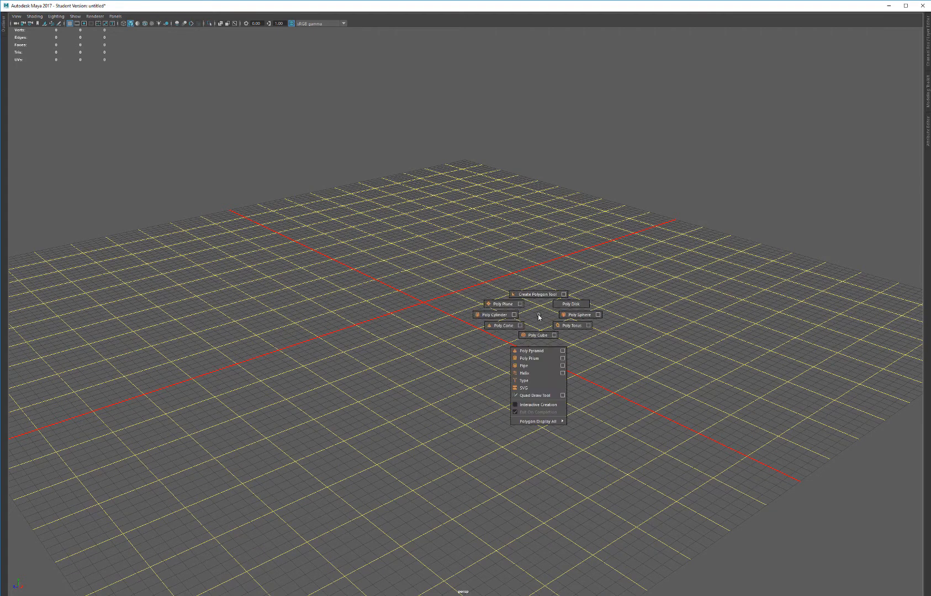
mouse_move(538, 319)
right_mouse_down("shift")
mouse_move(497, 316)
mouse_move(503, 305)
mouse_move(538, 338)
right_mouse_up("shift")
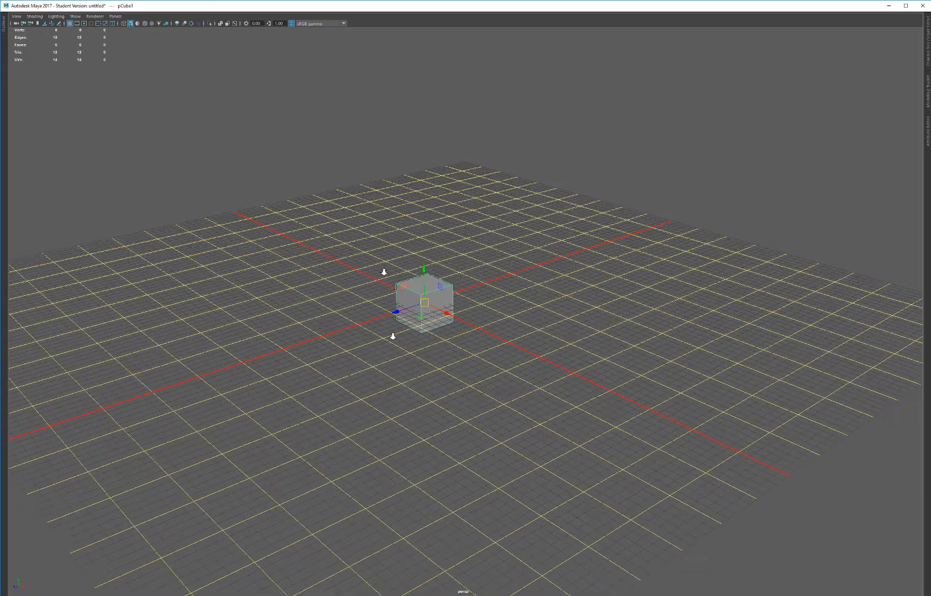
- Duplicate the cube, place the copy beside the original along the Z axis and stretch it along X into a long box
left_click_drag(383, 270, 391, 414, "alt")
scroll(391, 414, "up", 5)
scroll(458, 425, "down", 5)
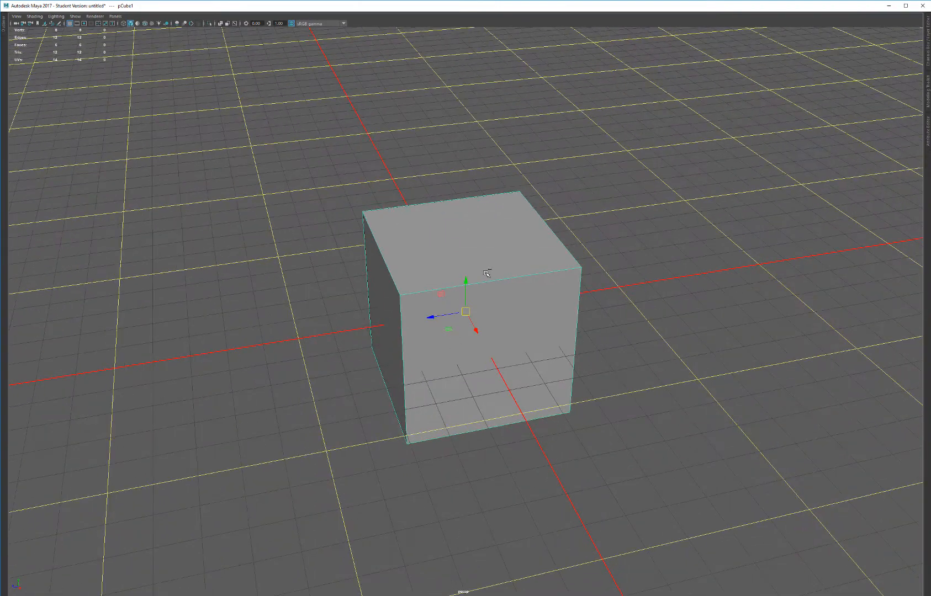
left_click_drag(431, 317, 602, 293)
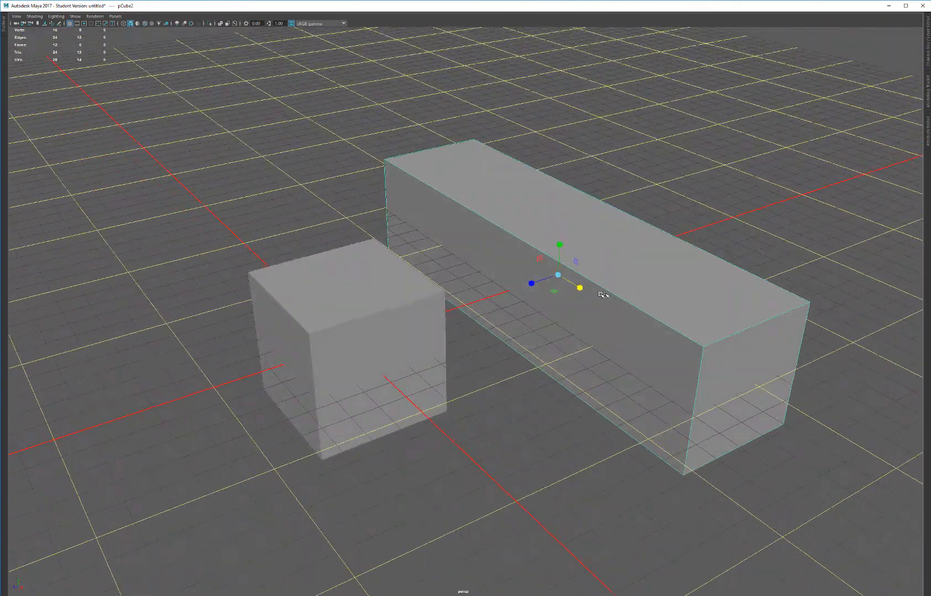
- Duplicate the small cube, leaving the copy exactly in place over the original
left_click(375, 323)
key("alt")
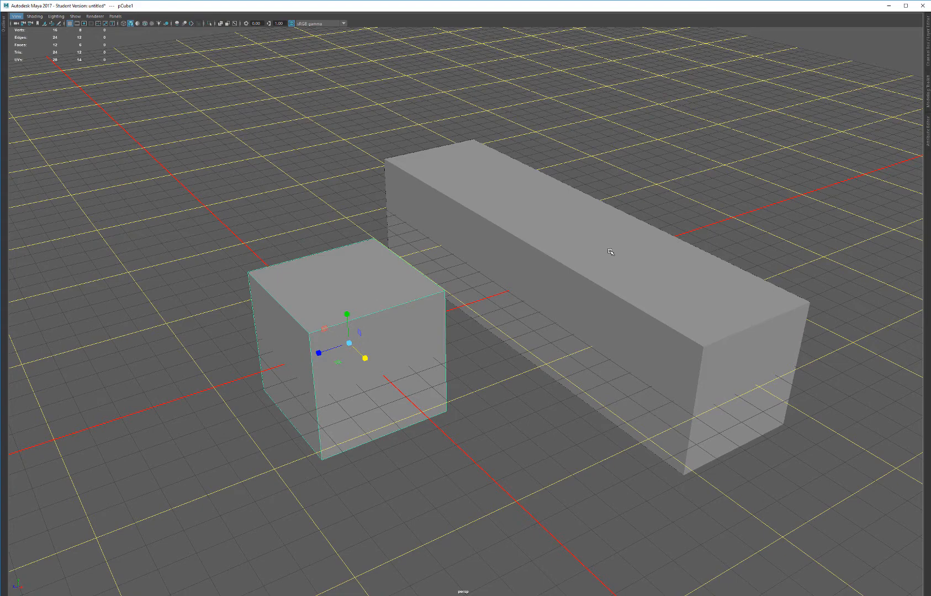
left_click_drag(380, 306, 378, 302, "alt")
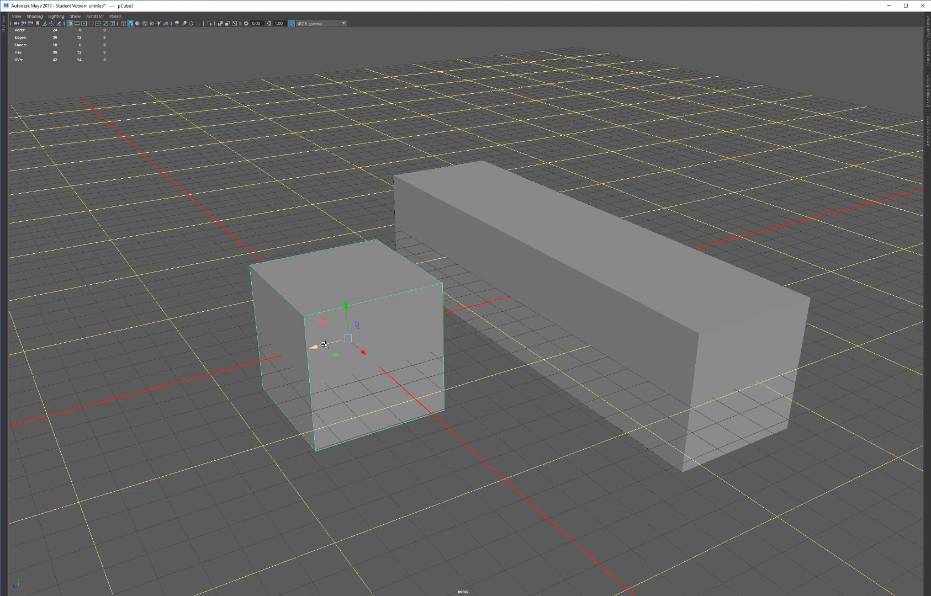
left_click_drag(330, 342, 255, 365)
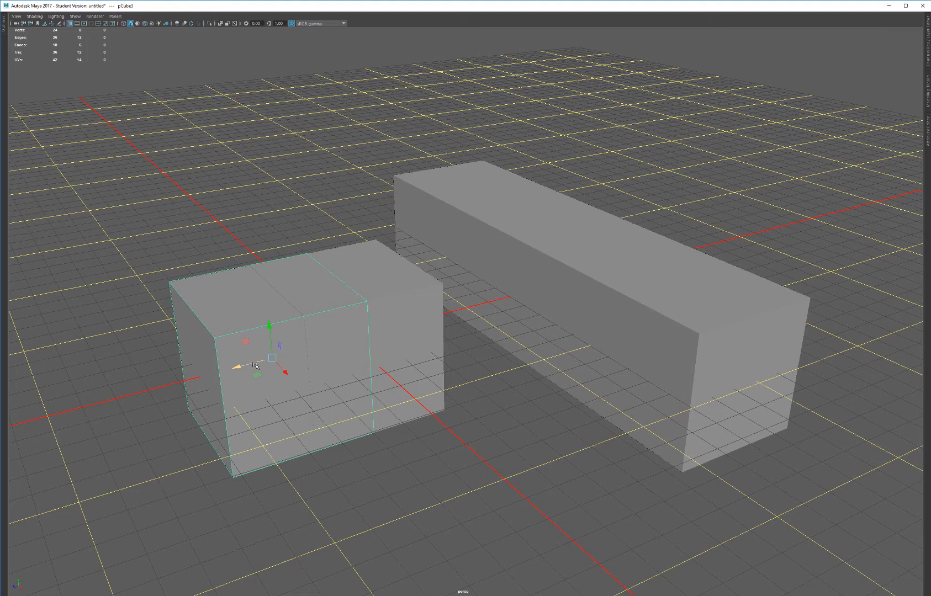
key("ctrl+z")
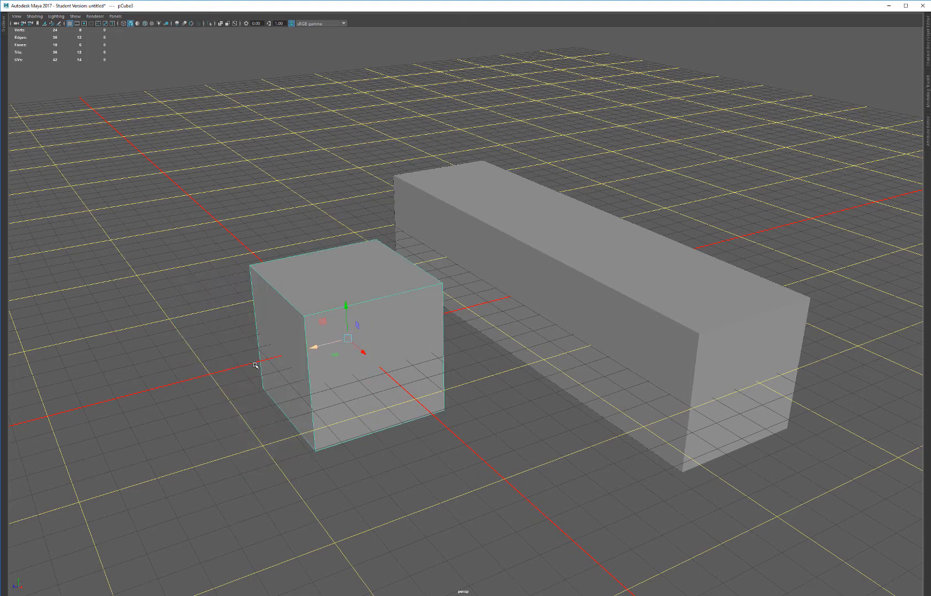
- Bevel all edges of the duplicated cube with a narrow multi-segment bevel, working in wireframe display, and return to object selection
right_click_drag(316, 163, 322, 146)
mouse_move(333, 299)
right_mouse_down("shift")
mouse_move(373, 301)
mouse_move(372, 328)
mouse_move(359, 325)
right_mouse_up("shift")
key("4")
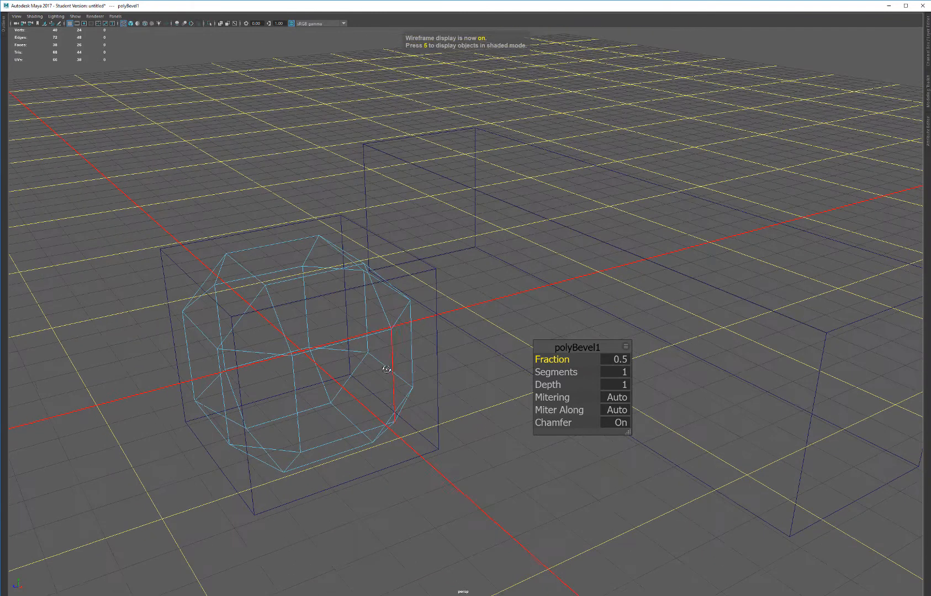
left_click_drag(569, 359, 588, 373)
right_click_drag(311, 249, 373, 233)
mouse_move(363, 271)
left_mouse_down("alt")
mouse_move(312, 266)
mouse_move(363, 266)
left_mouse_up("alt")
key("w")
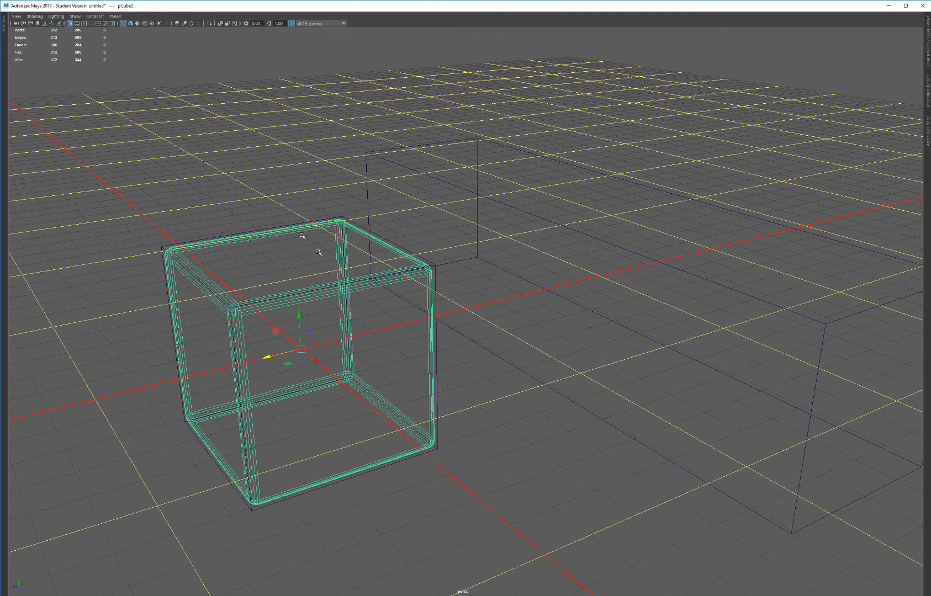
- Duplicate the long box in place and bevel all edges of the copy with a fraction of 0.05 and 4 segments
left_click(449, 185)
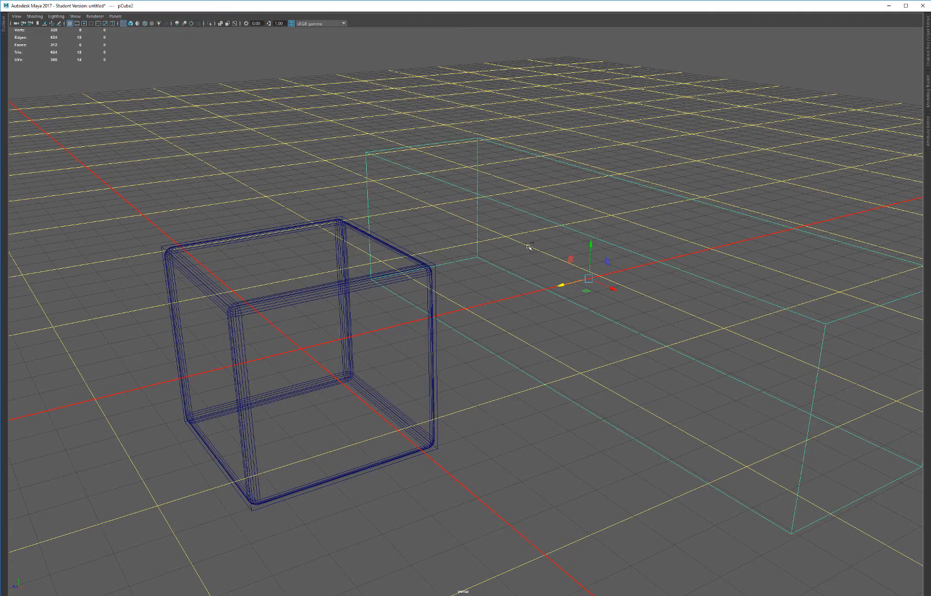
right_click_drag(545, 114, 543, 133)
left_click_drag(245, 88, 930, 595)
middle_click_drag(651, 237, 577, 232, "alt")
left_click_drag(197, 58, 817, 501)
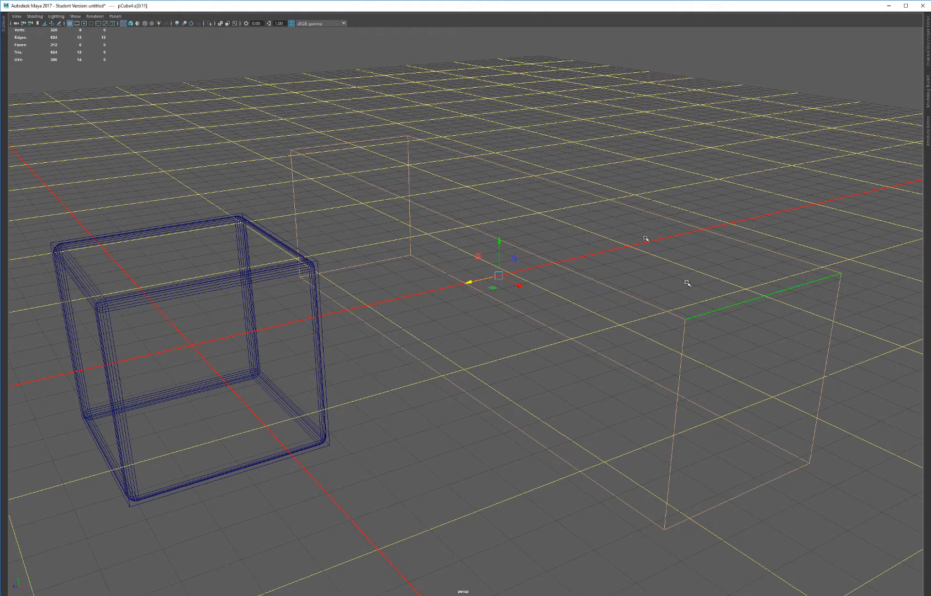
left_click(525, 189)
right_click_drag(523, 191, 581, 194, "shift")
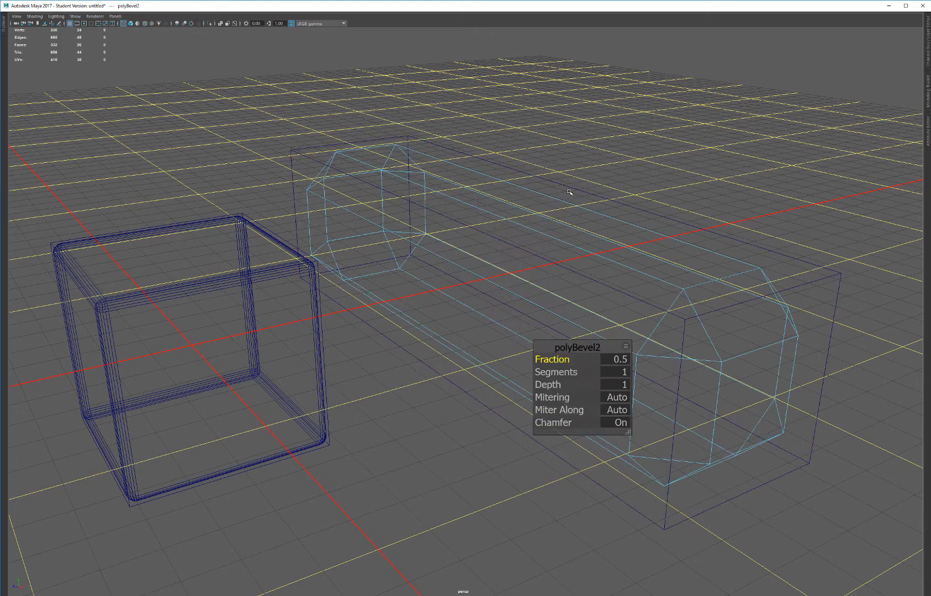
left_click_drag(568, 361, 665, 366)
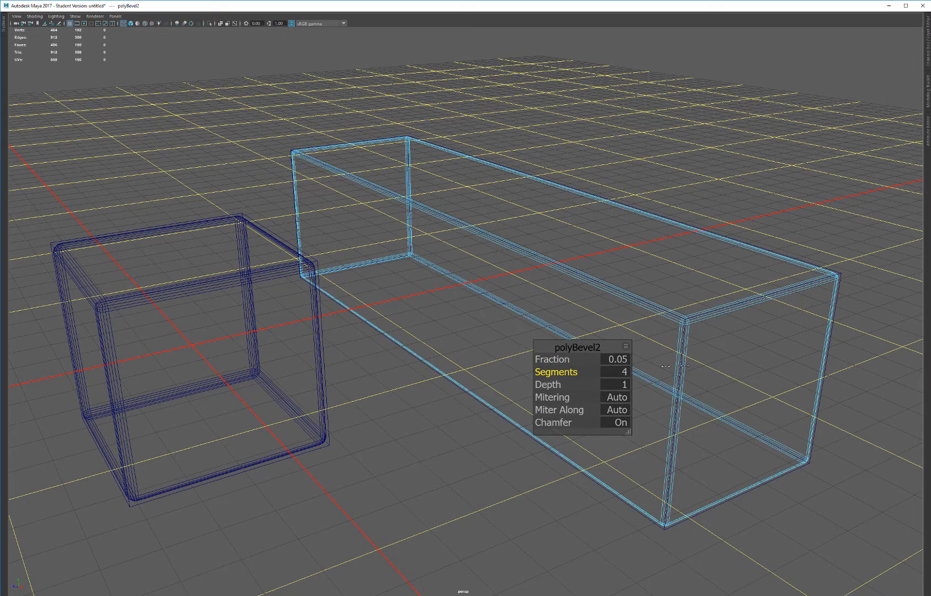
right_click_drag(501, 212, 538, 200)
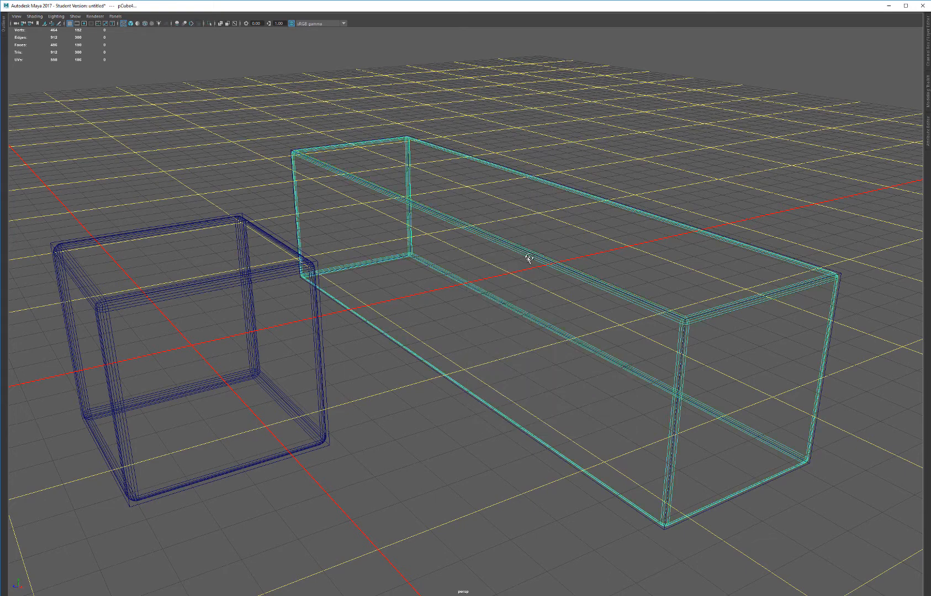
- Examine the plain and beveled versions of the cube and the long box in wireframe by selecting them individually
left_click_drag(528, 258, 544, 266, "alt")
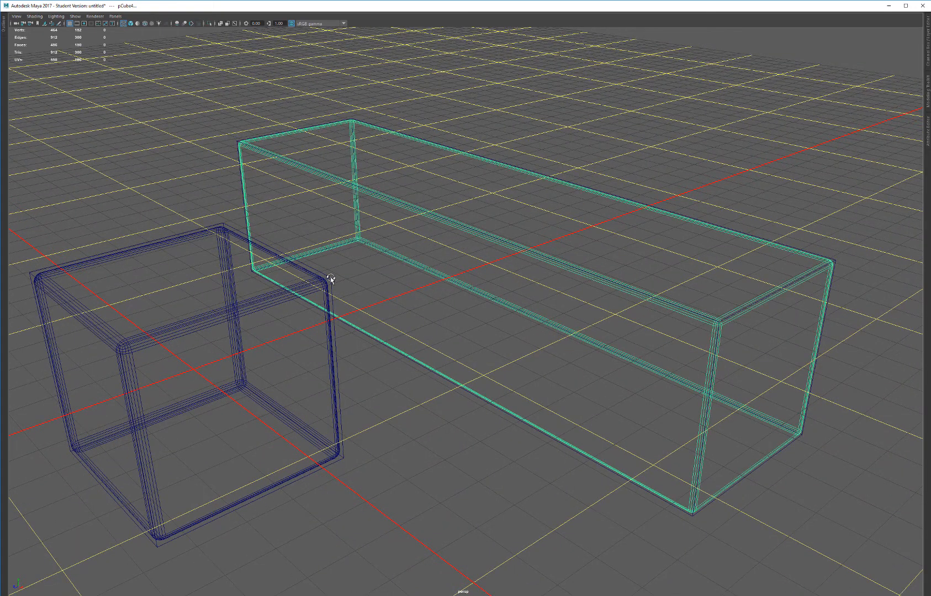
left_click_drag(331, 280, 326, 280, "alt")
key("w")
right_click_drag(418, 279, 409, 272, "alt")
middle_click_drag(409, 272, 465, 273, "alt")
mouse_move(465, 274)
right_mouse_down("alt")
mouse_move(457, 247)
mouse_move(472, 286)
right_mouse_up("alt")
left_click_drag(474, 286, 476, 289, "alt")
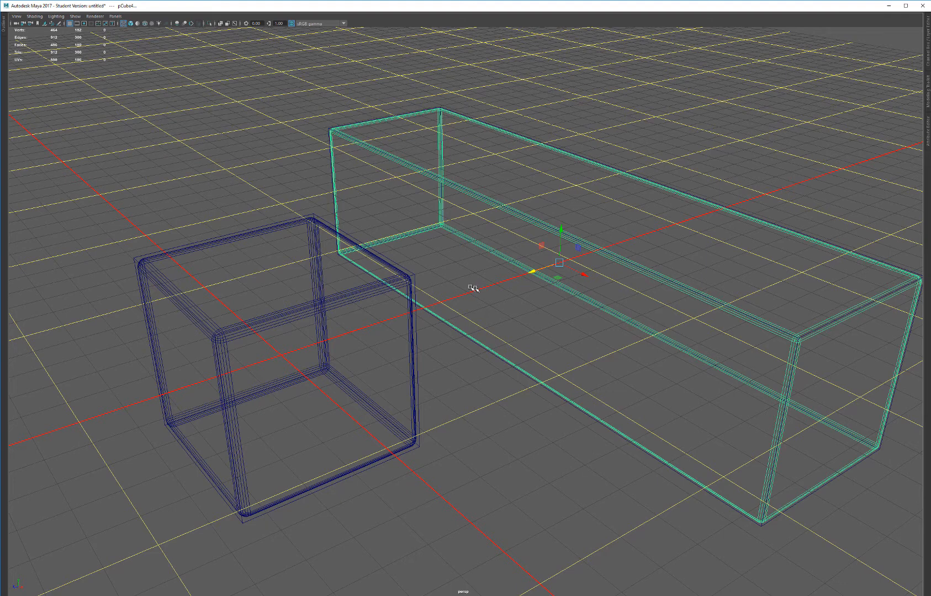
left_click(415, 273)
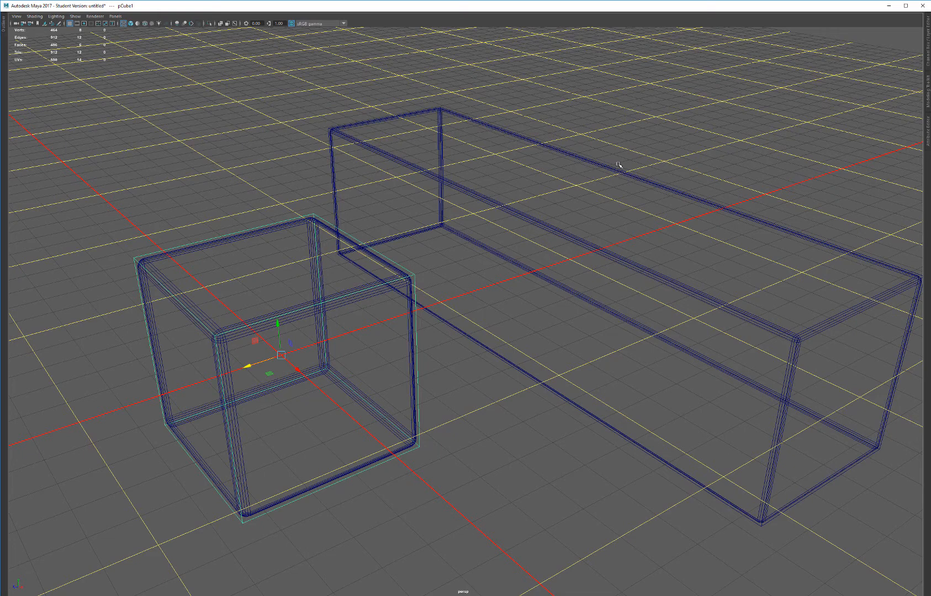
left_click(618, 165)
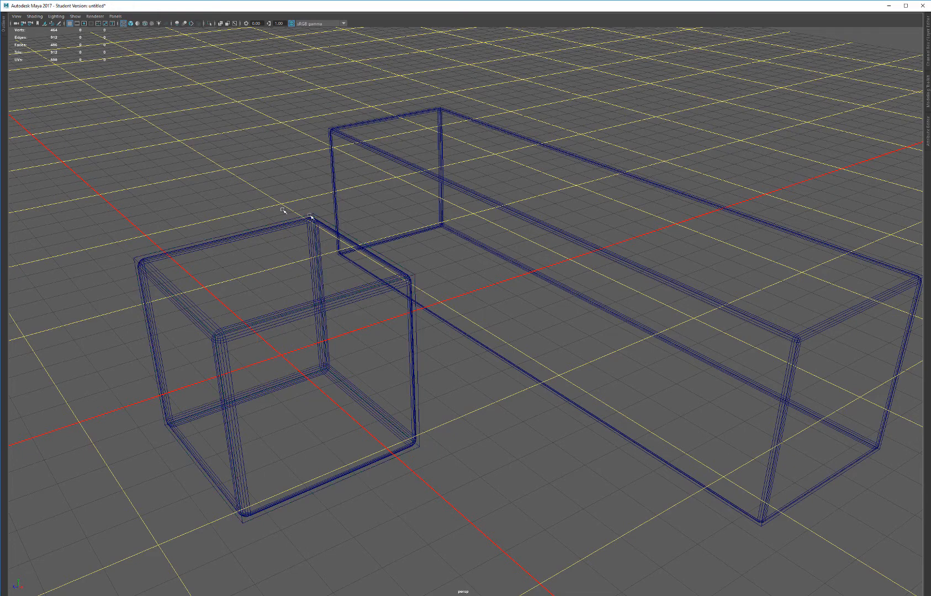
right_click(283, 95)
left_click(315, 215)
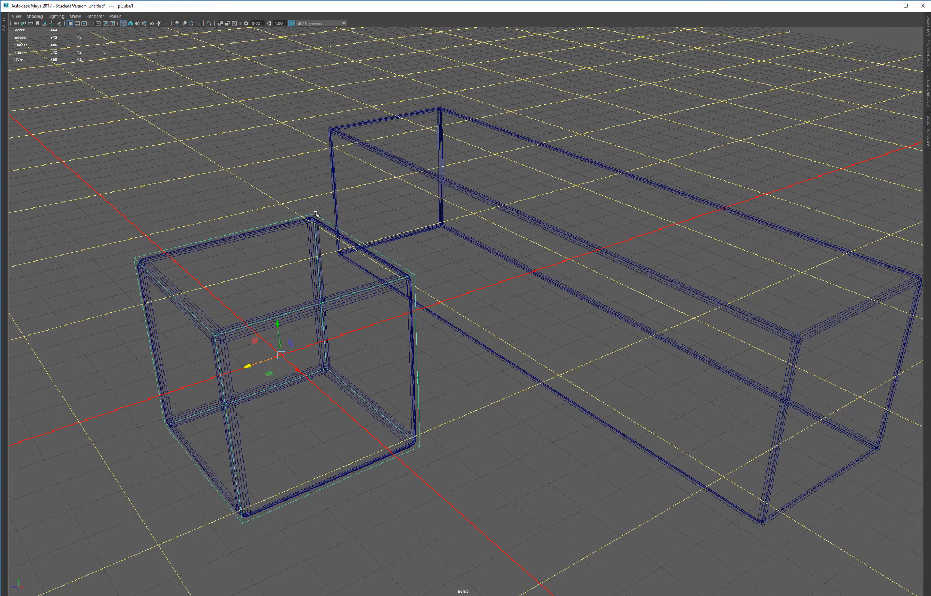
left_click(482, 123)
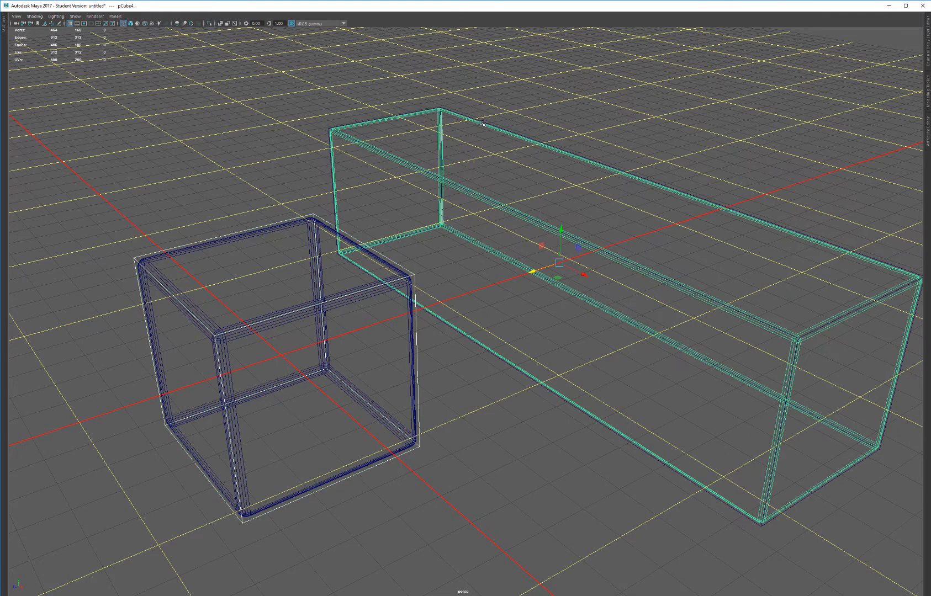
scroll(475, 235, "up", 3)
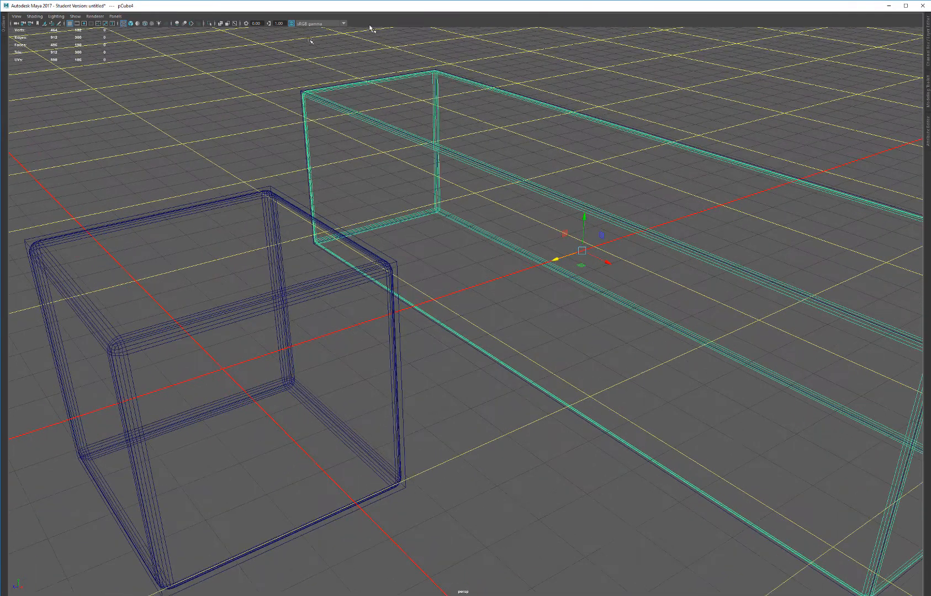
- Hide the viewport grid and preview the boxes in shaded display before returning to wireframe
left_click(130, 24)
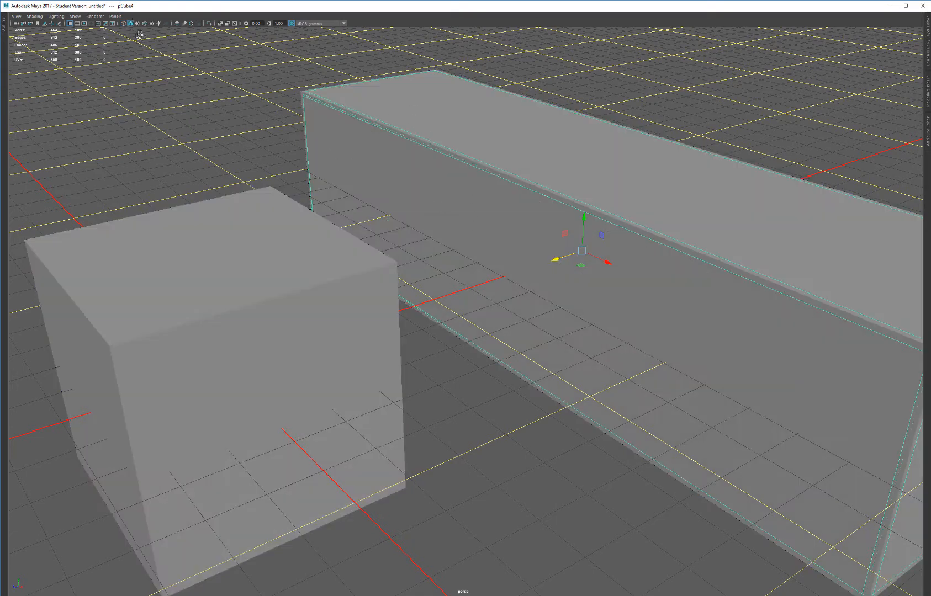
left_click(70, 23)
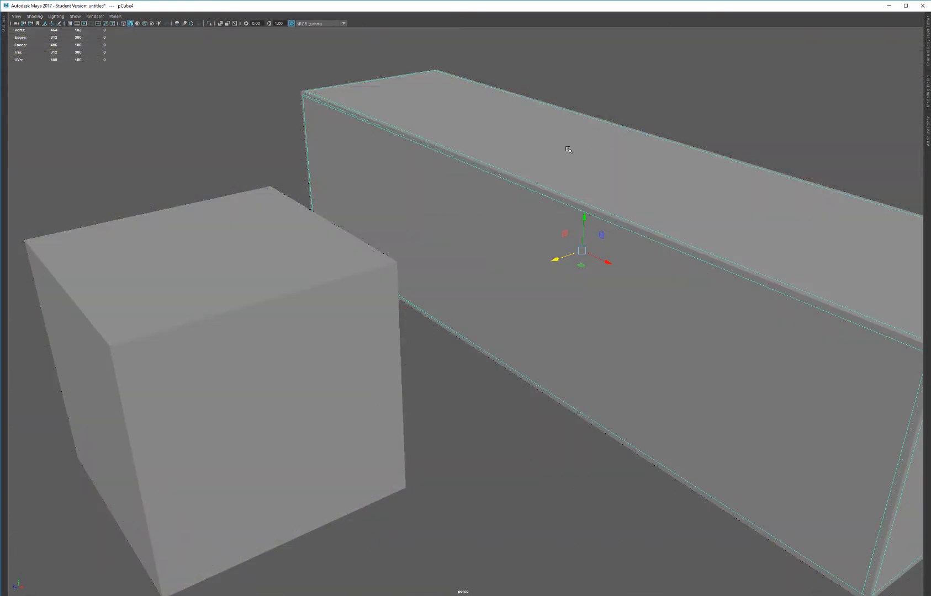
key("4")
- Combine the beveled long box and the beveled cube into one mesh and clear the selection
left_click(637, 100)
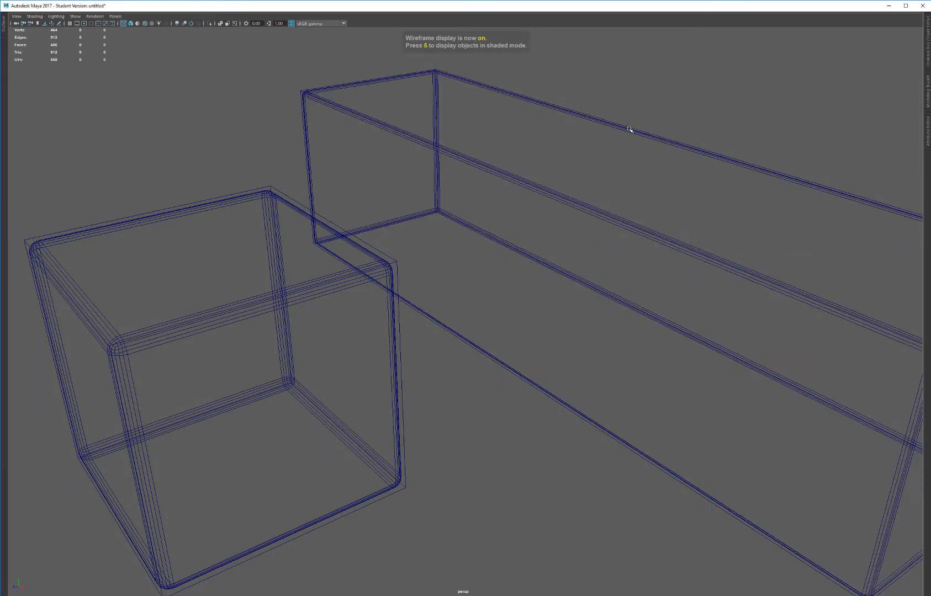
left_click(630, 129)
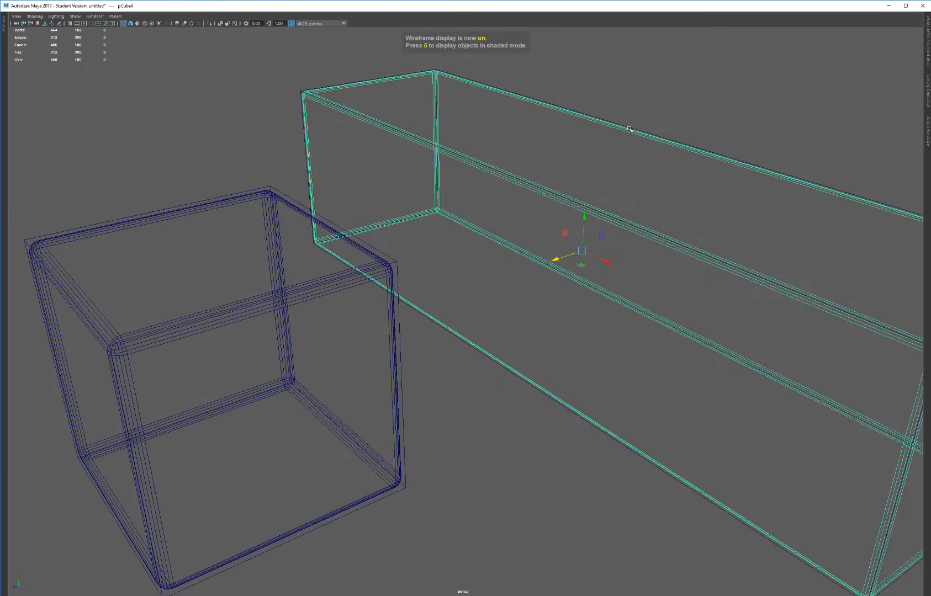
left_click(354, 282)
right_click_drag(534, 234, 530, 365, "shift")
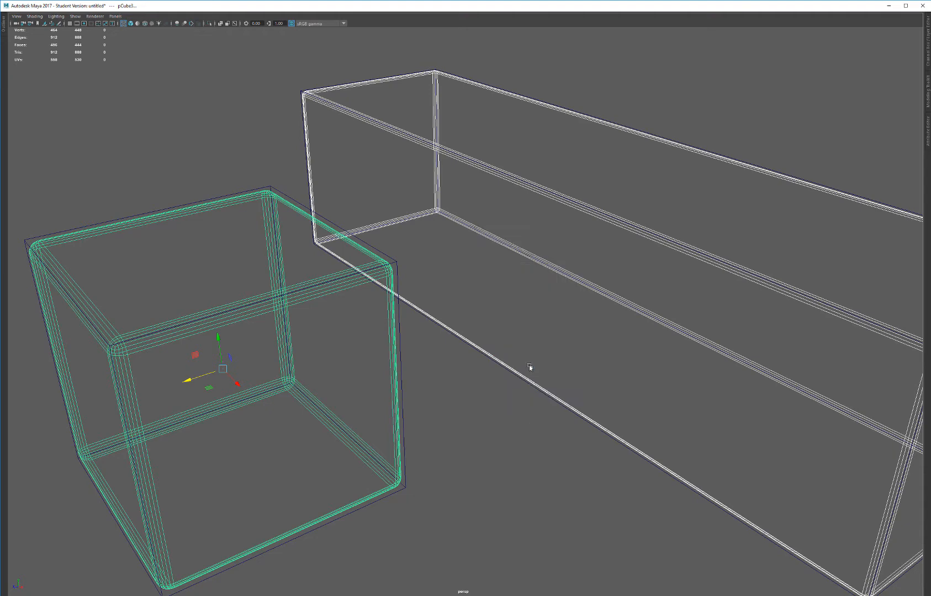
right_click_drag(475, 242, 507, 231)
left_click(482, 392)
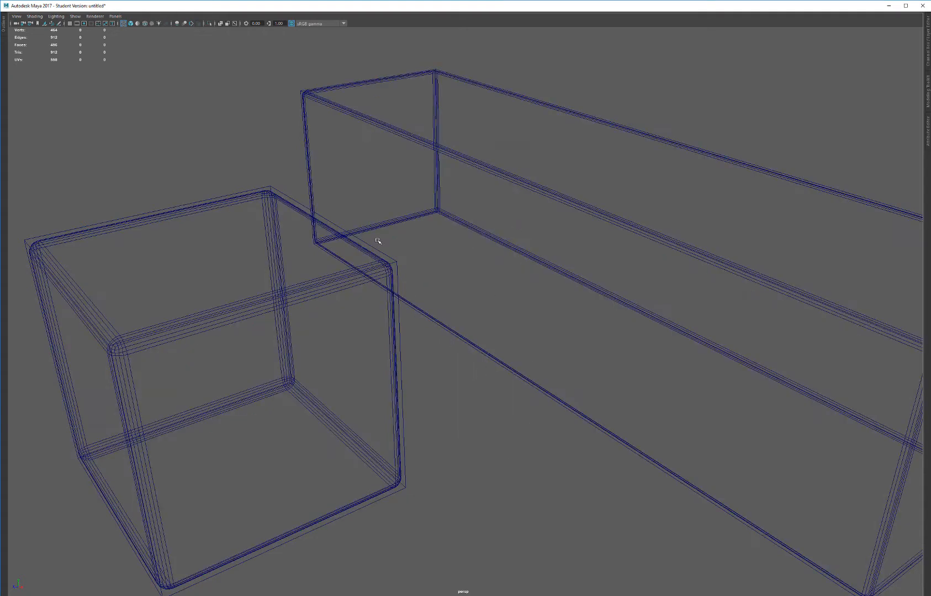
- Combine the original unbeveled cube and the unbeveled long box into one mesh
left_click(397, 260)
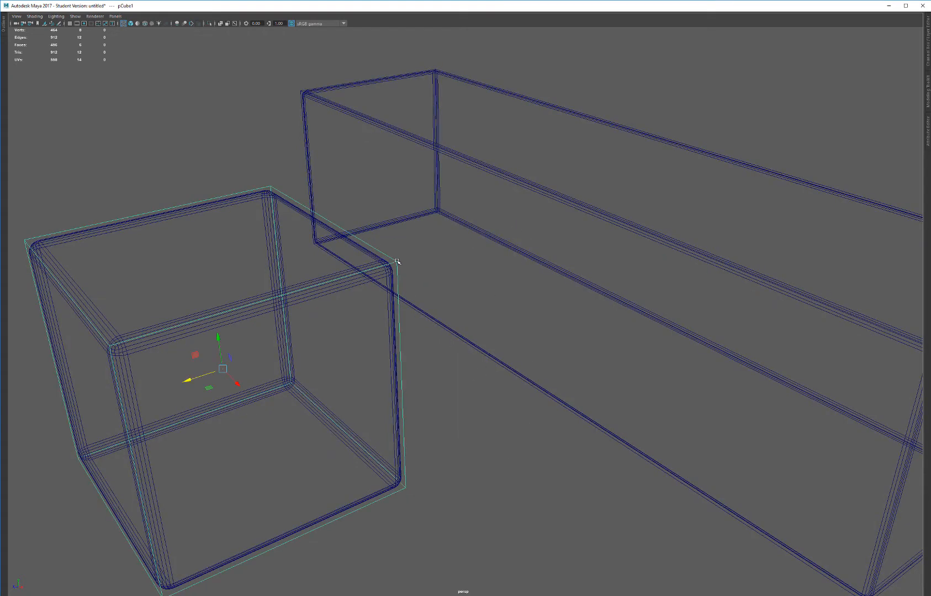
left_click(605, 118, "shift")
right_click_drag(567, 154, 554, 289, "shift")
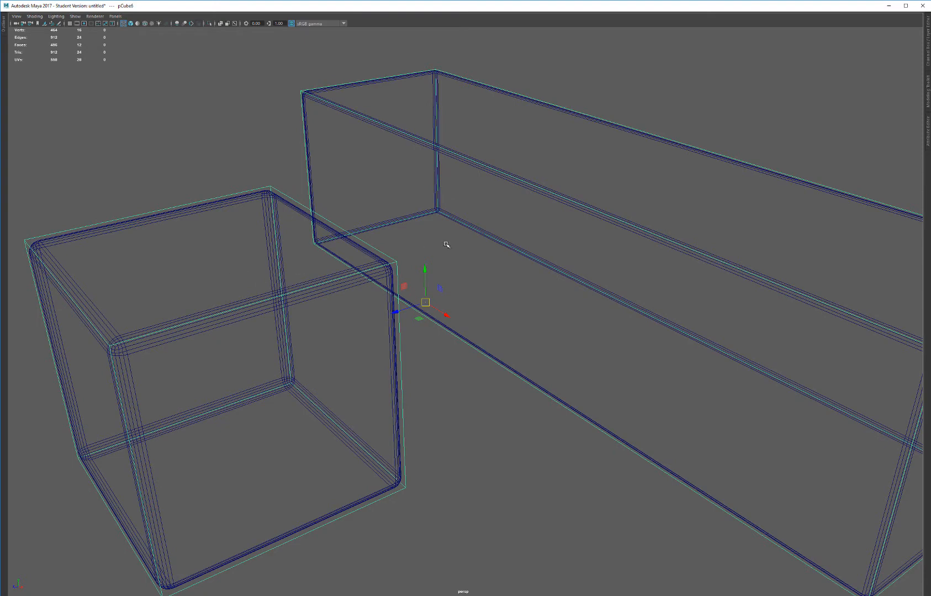
right_click_drag(444, 243, 442, 173, "alt")
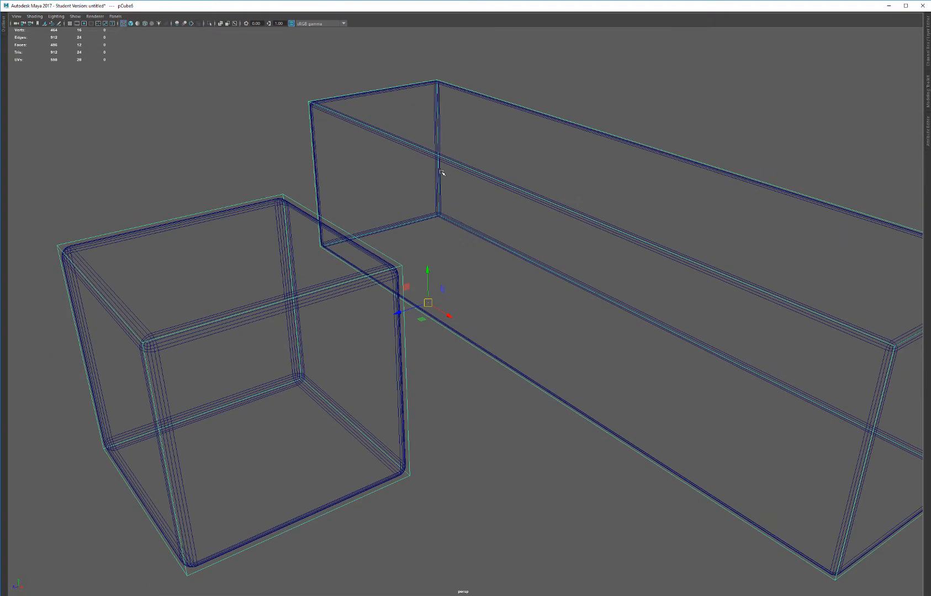
- Open the UV Editor and generate UV shells for the combined unbeveled mesh with automatic mapping
key("alt+u")
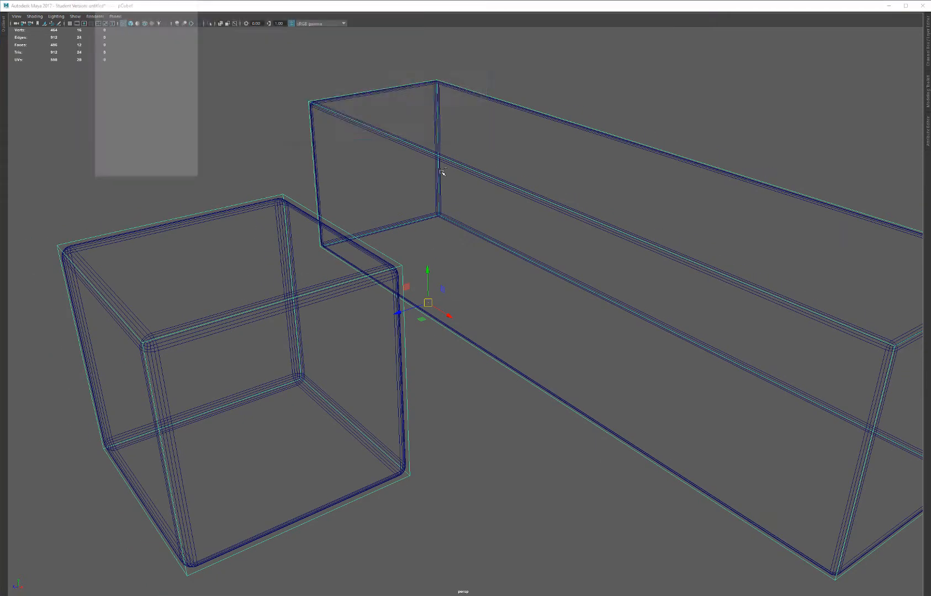
mouse_move(354, 88)
right_mouse_down("alt")
mouse_move(351, 128)
mouse_move(343, 80)
right_mouse_up("alt")
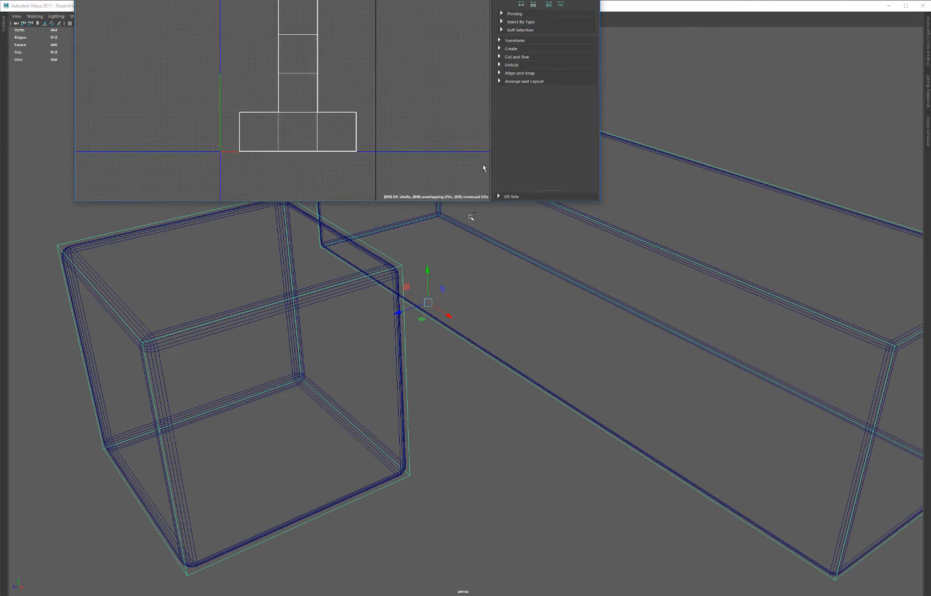
middle_click_drag(398, 72, 416, 119, "alt")
right_click_drag(361, 68, 327, 30, "alt")
left_click_drag(102, 1, 507, 204)
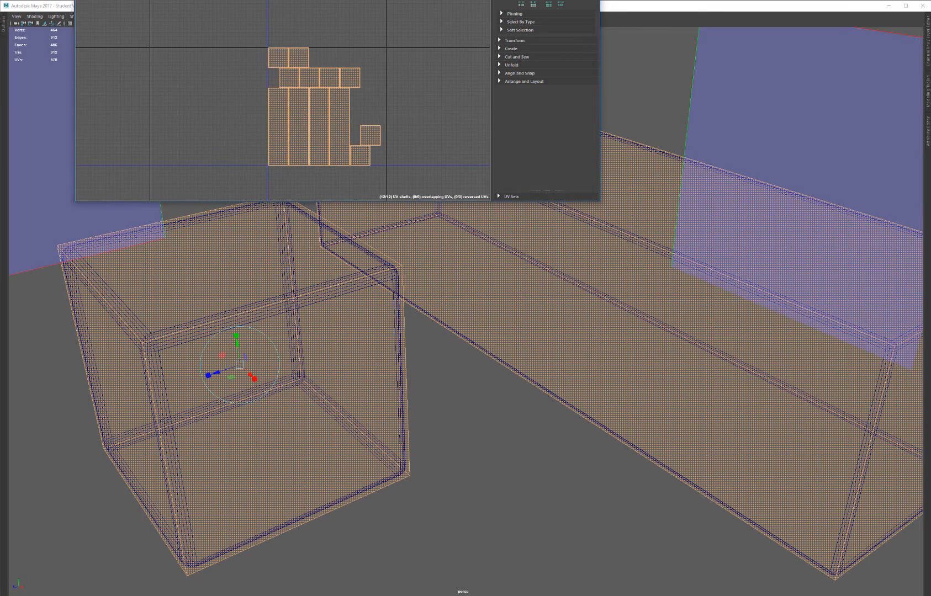
- Clear the UV selection and examine how the shells of the plain cube and long box are arranged
left_click(348, 108)
left_click(356, 15)
right_click_drag(354, 12, 379, 4)
left_click(351, 32)
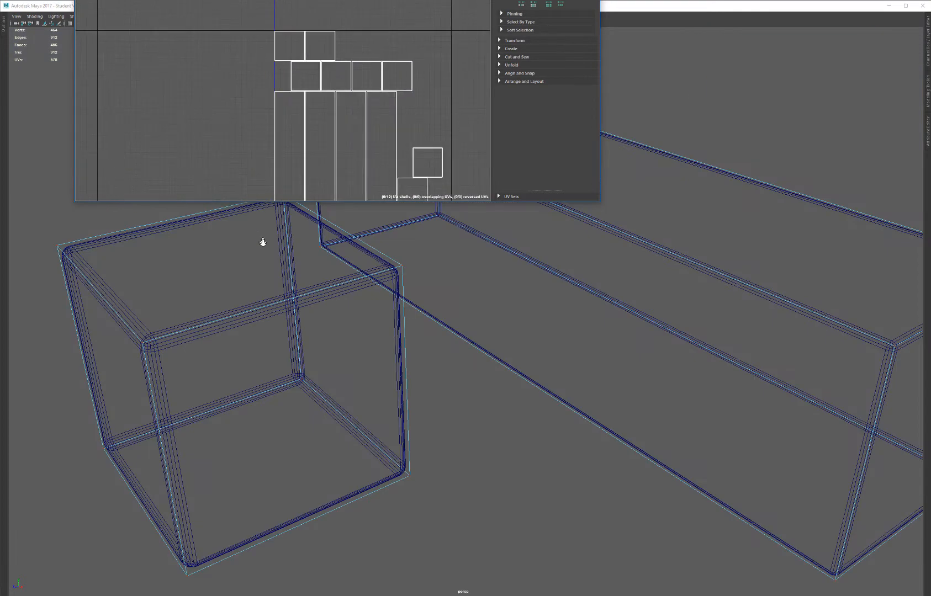
scroll(324, 127, "up", 6)
scroll(291, 58, "down", 5)
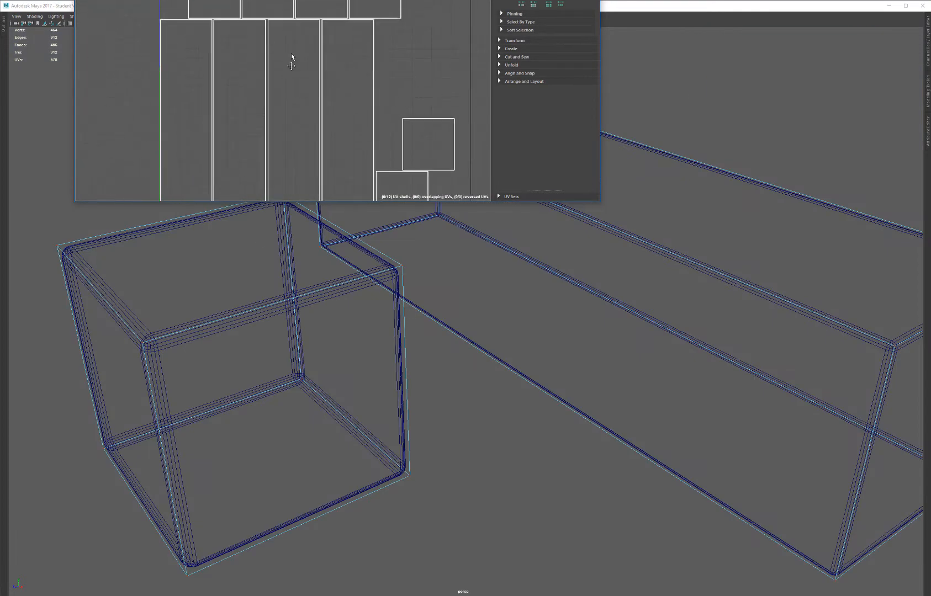
scroll(308, 65, "down", 2)
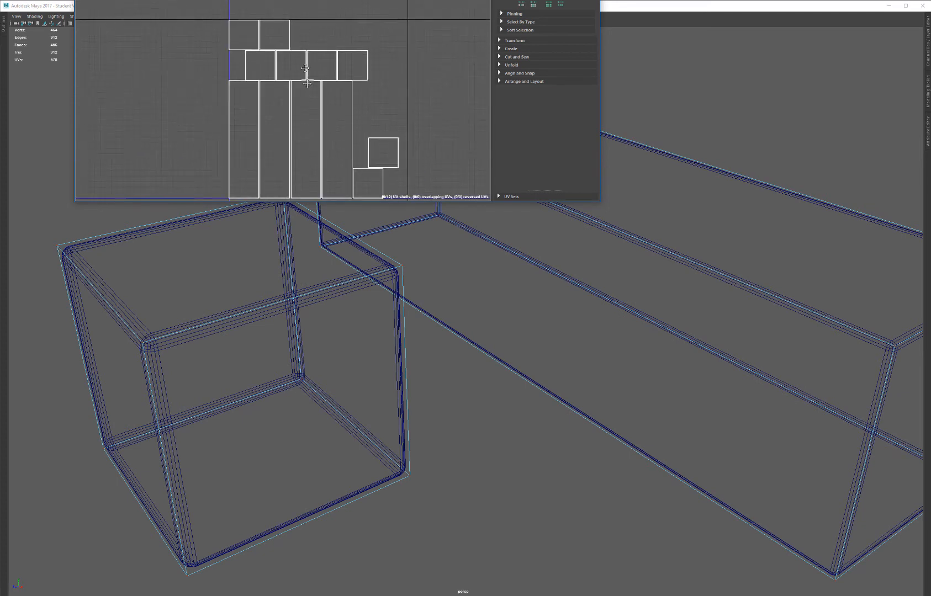
right_click_drag(330, 24, 367, 25)
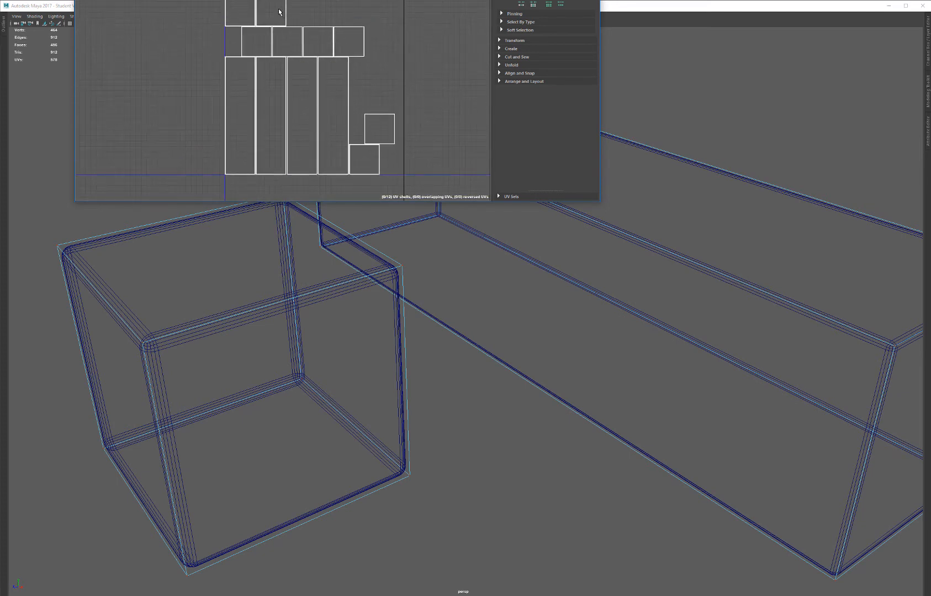
- Select all UV shells, review the Layout UVs options without applying them, and clear the selection
left_click(283, 0)
right_click(284, 0)
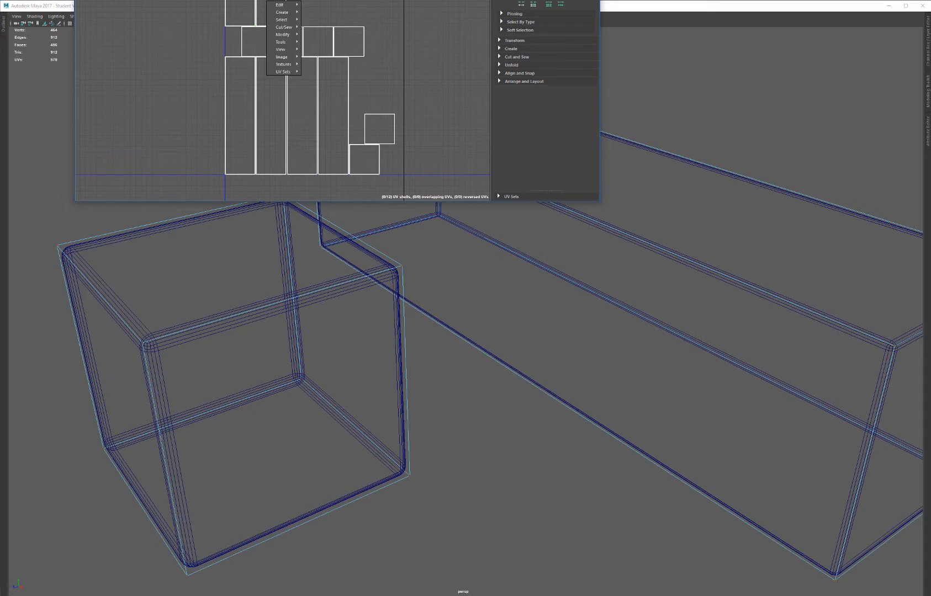
right_click_drag(284, 1, 310, 1)
left_click_drag(143, 0, 535, 130)
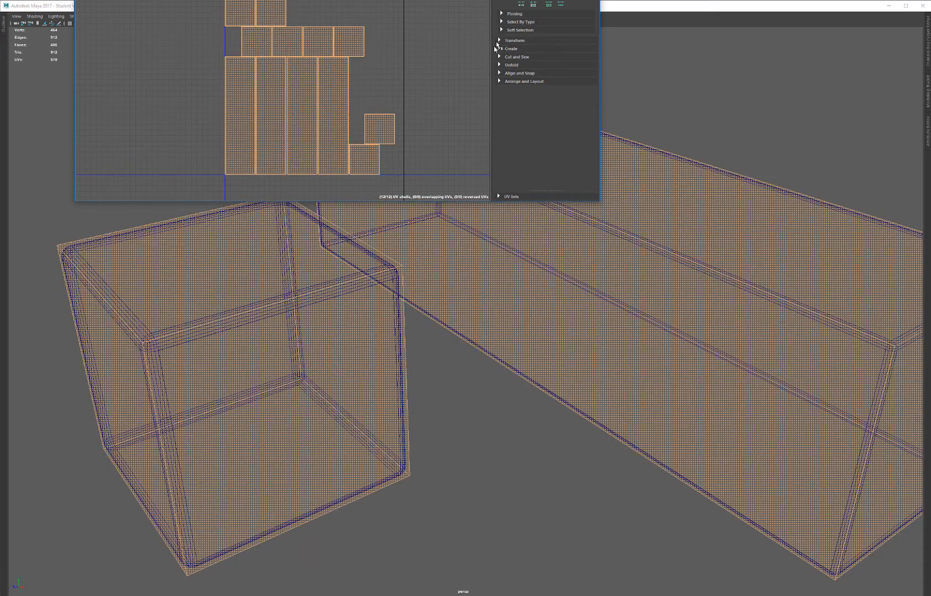
left_click(500, 65)
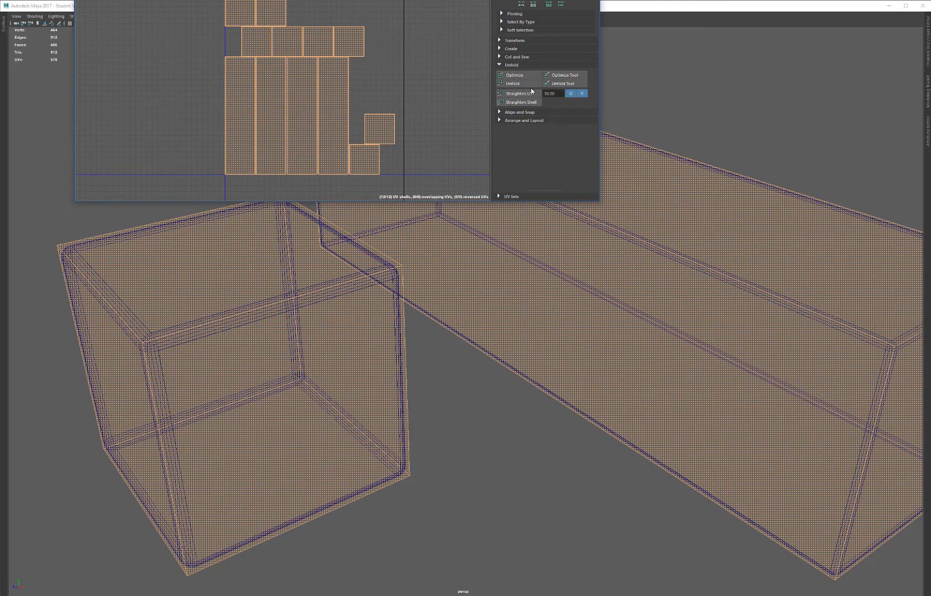
left_click(502, 121)
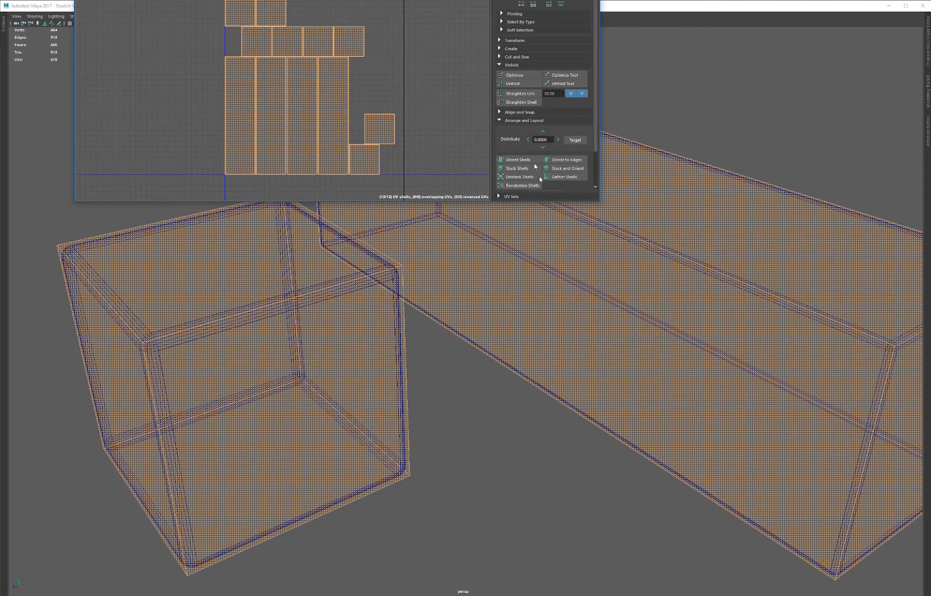
scroll(539, 172, "down", 1)
scroll(536, 160, "down", 1)
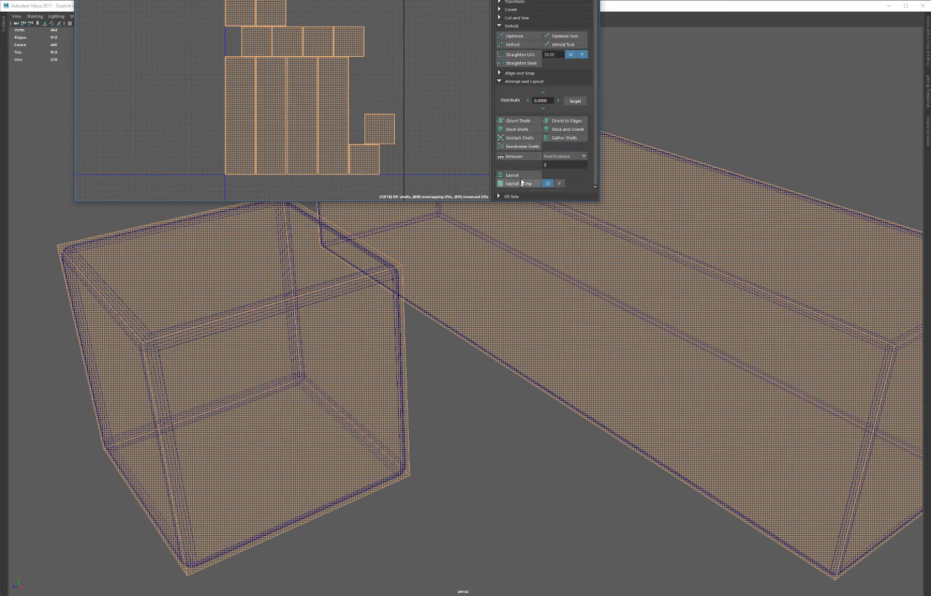
left_click(525, 175, "shift")
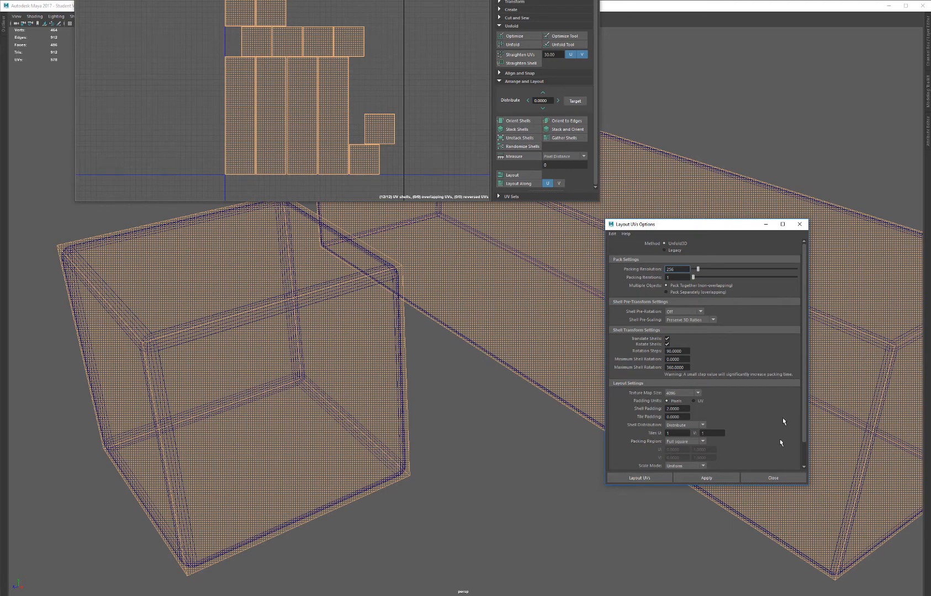
left_click(771, 478)
left_click(436, 73)
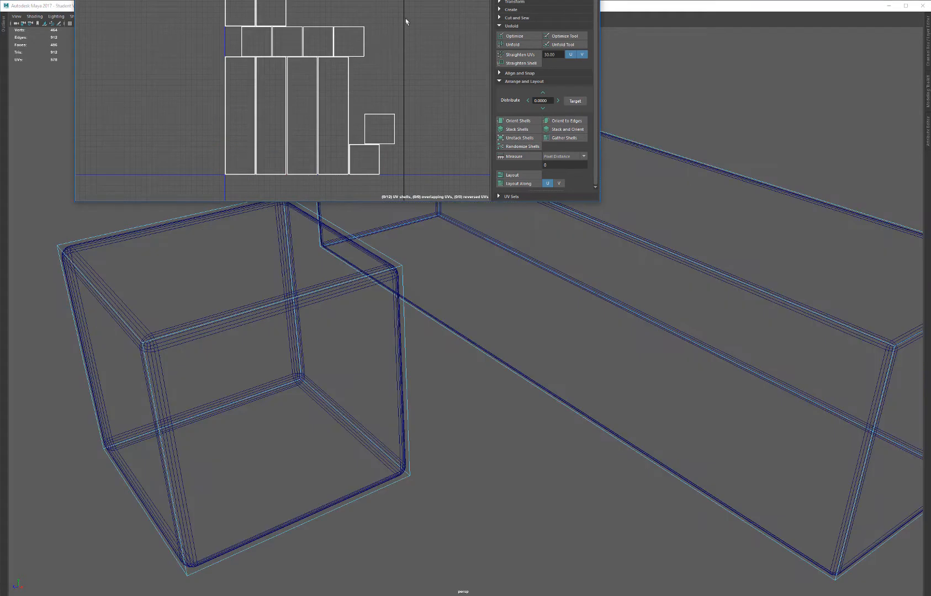
- Leave UV component selection, reselect the combined unbeveled mesh as an object, and close the UV Editor
right_click_drag(406, 22, 431, 16)
left_click(319, 60)
right_click_drag(688, 71, 730, 136)
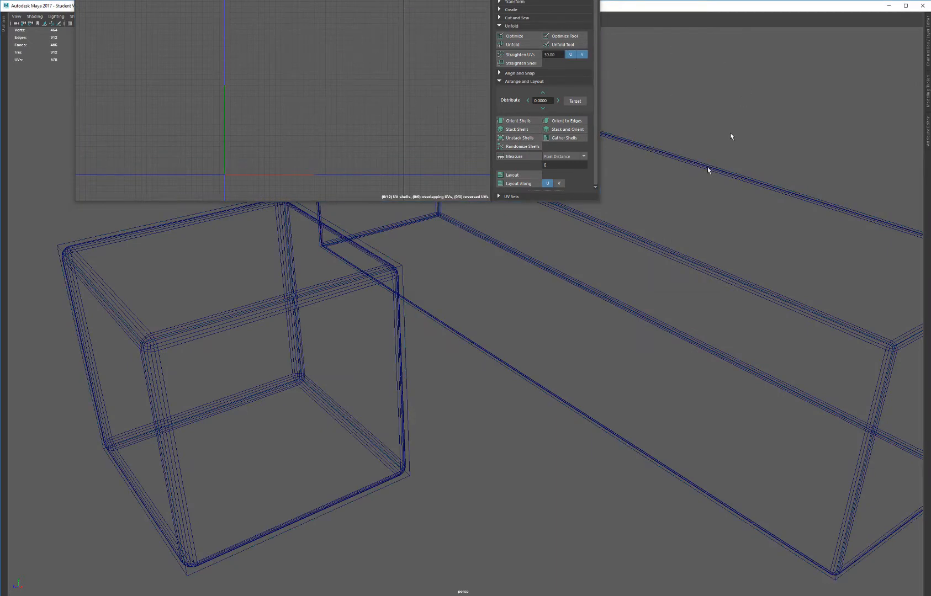
left_click(706, 165)
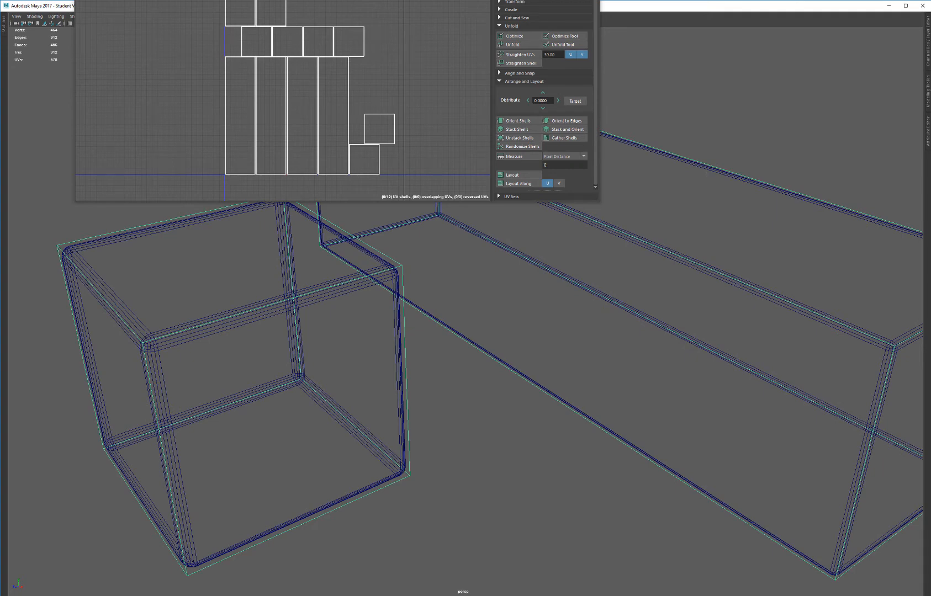
left_click(590, 0)
scroll(630, 64, "down", 3)
middle_click_drag(634, 119, 511, 203, "alt")
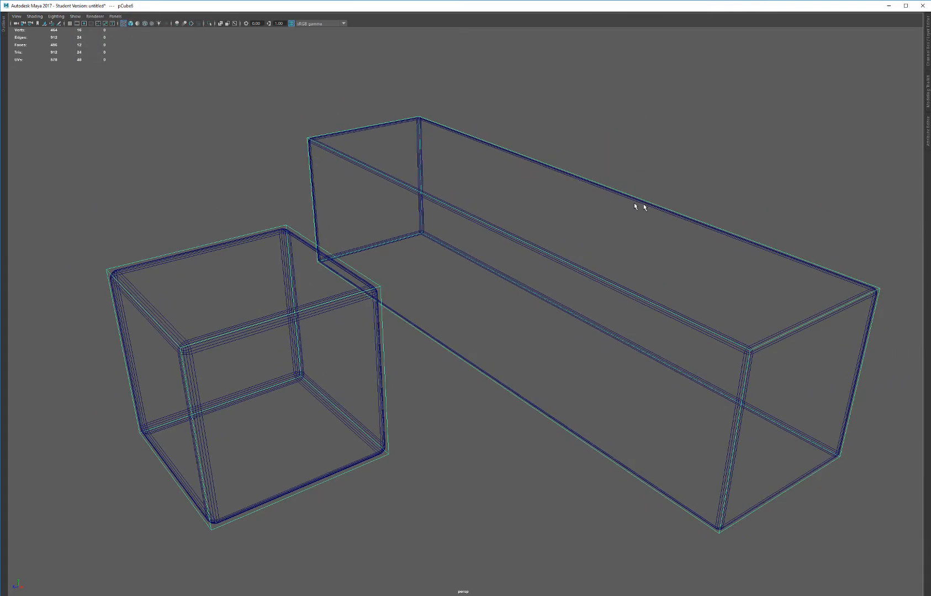
- Select all faces of the plain long box in face mode and extract them from the combined unbeveled mesh
left_click_drag(635, 206, 499, 197, "alt")
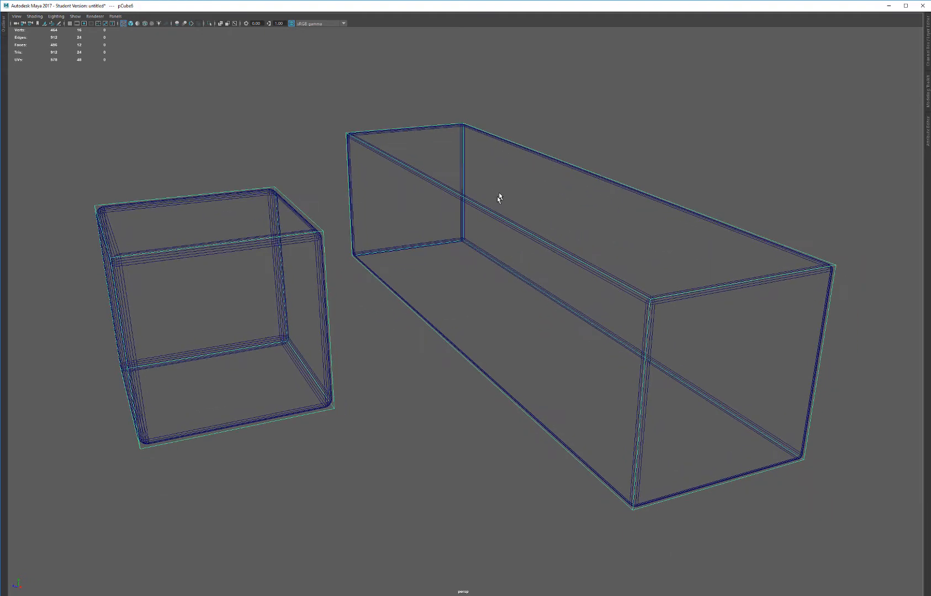
right_click(701, 142)
right_click_drag(701, 142, 700, 164)
left_click_drag(698, 172, 639, 168, "alt")
left_click_drag(374, 115, 892, 595)
left_click_drag(610, 213, 620, 219, "alt")
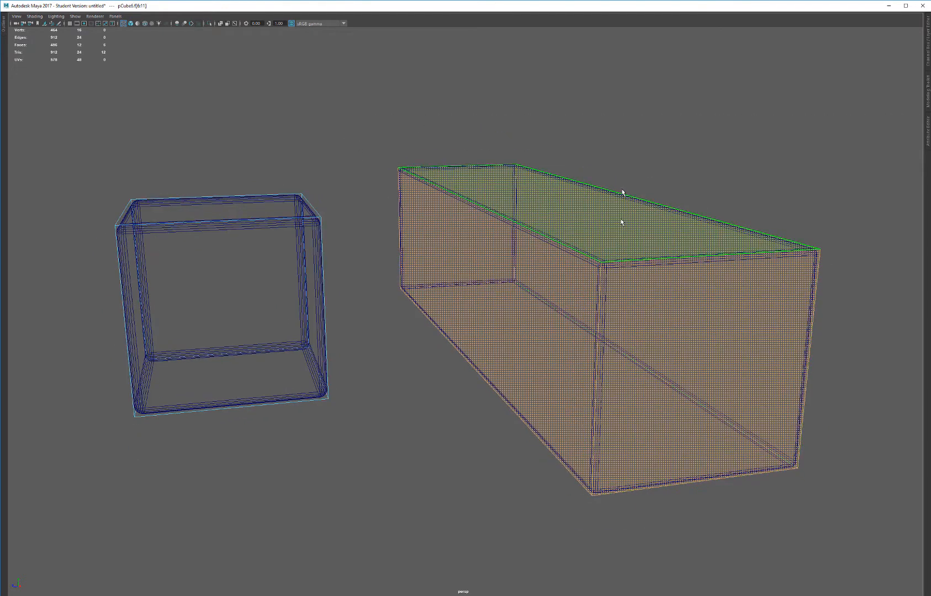
right_click_drag(622, 188, 616, 303, "shift")
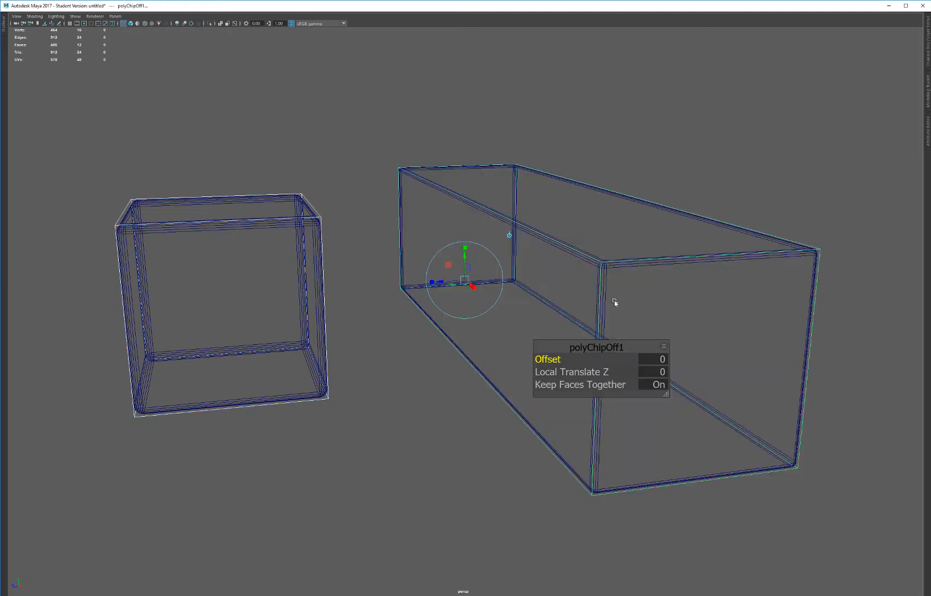
left_click(619, 166)
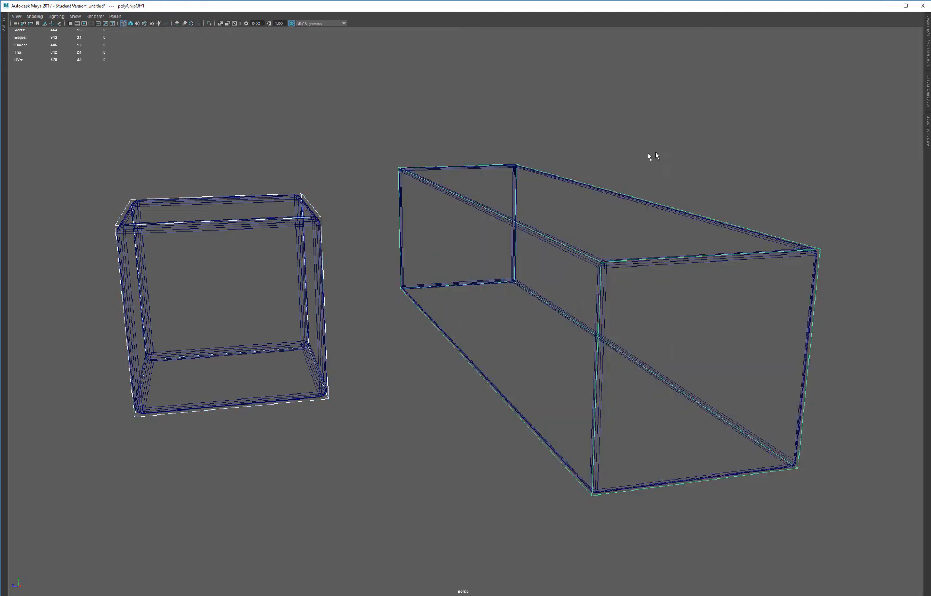
- Try moving the combined beveled mesh away from the plain boxes and undo the move
left_click(688, 214)
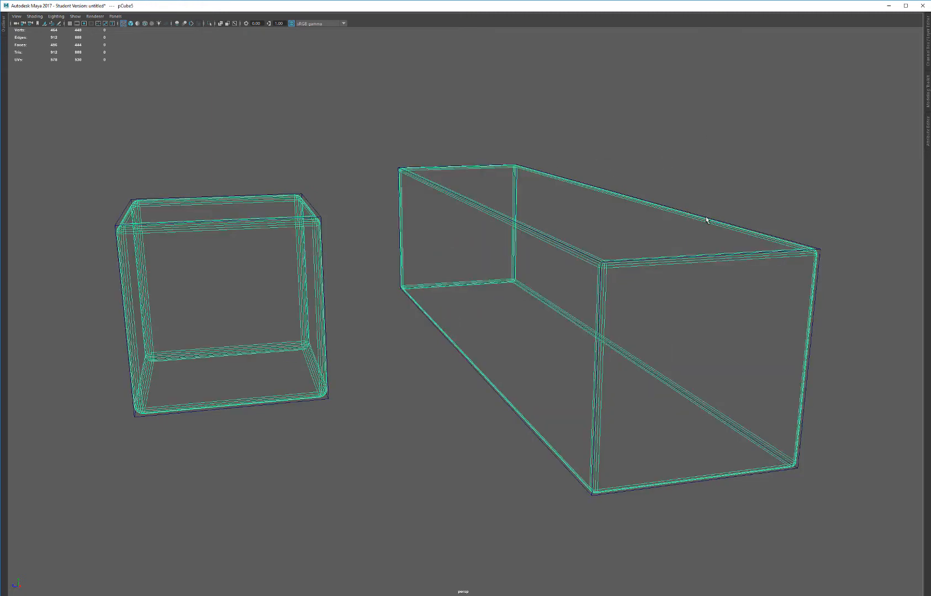
key("w")
left_click_drag(378, 280, 255, 290)
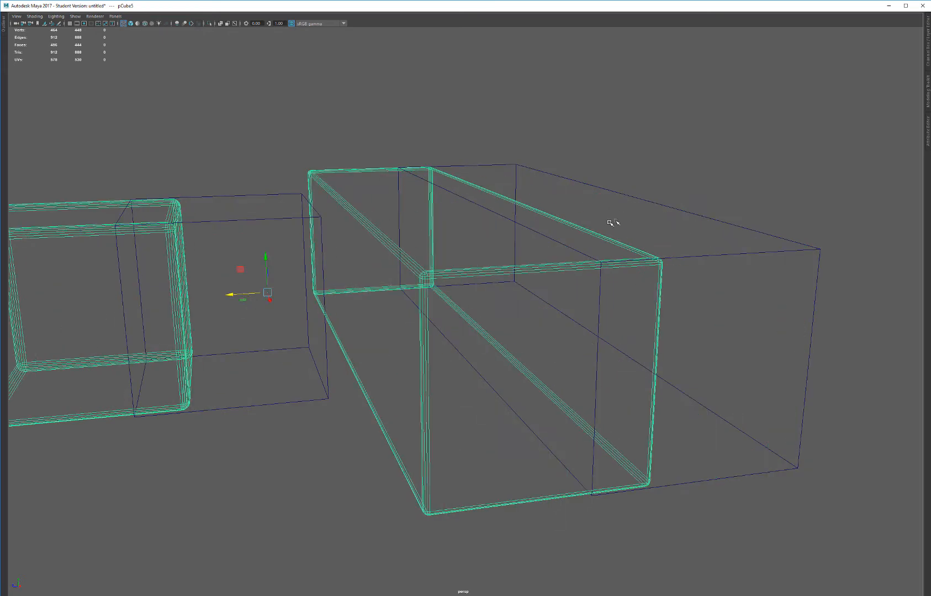
left_click(642, 199)
key("ctrl+z")
key("ctrl+z")
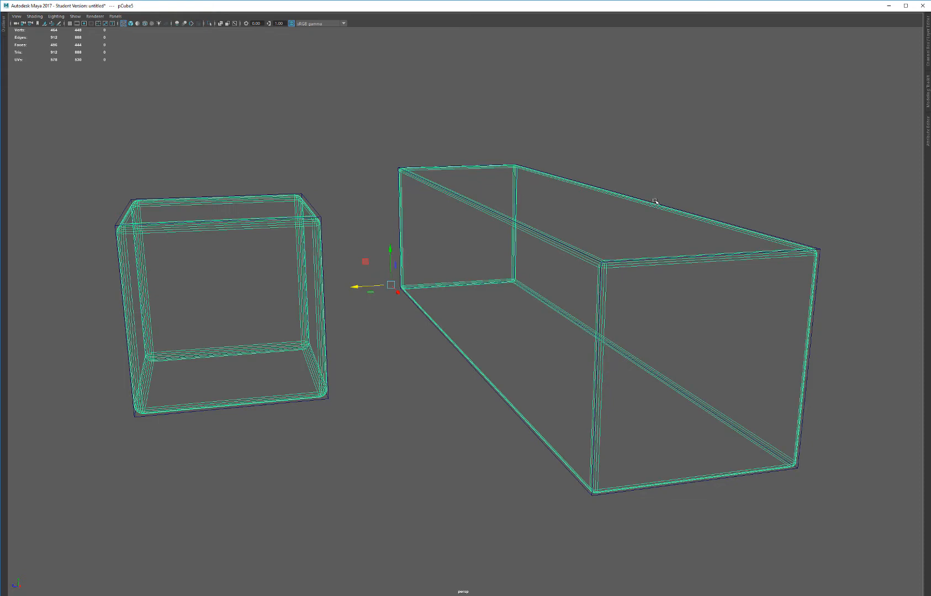
left_click(655, 202)
key("ctrl+z")
left_click(663, 204)
key("ctrl+z")
- Select the extracted plain long box and restore the full interface around the viewport
left_click_drag(667, 252, 643, 298, "alt")
middle_click_drag(643, 299, 559, 231, "alt")
right_click_drag(559, 231, 634, 395, "alt")
middle_click_drag(634, 395, 555, 409, "alt")
right_click_drag(555, 409, 545, 206, "alt")
left_click(790, 186)
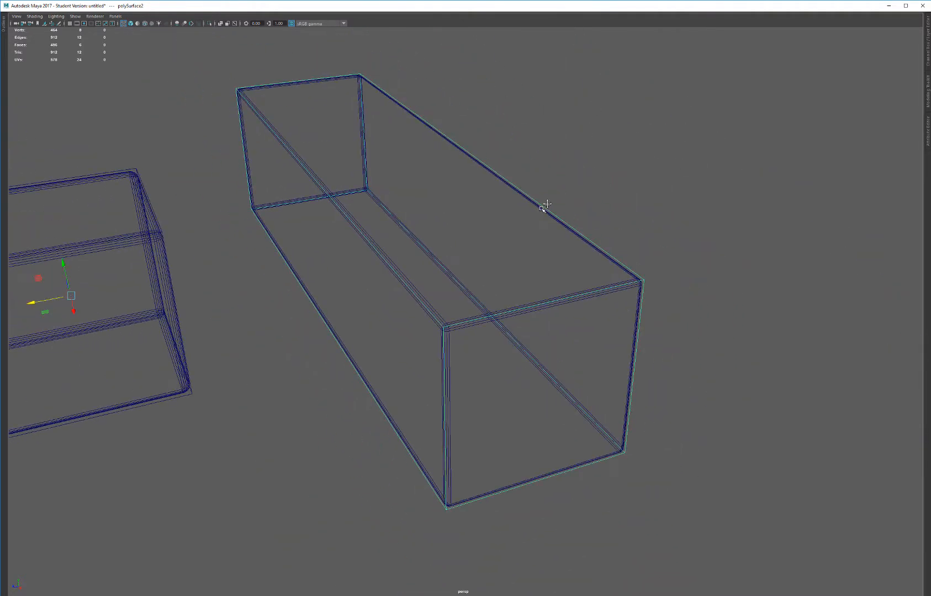
middle_click_drag(545, 206, 582, 203, "alt")
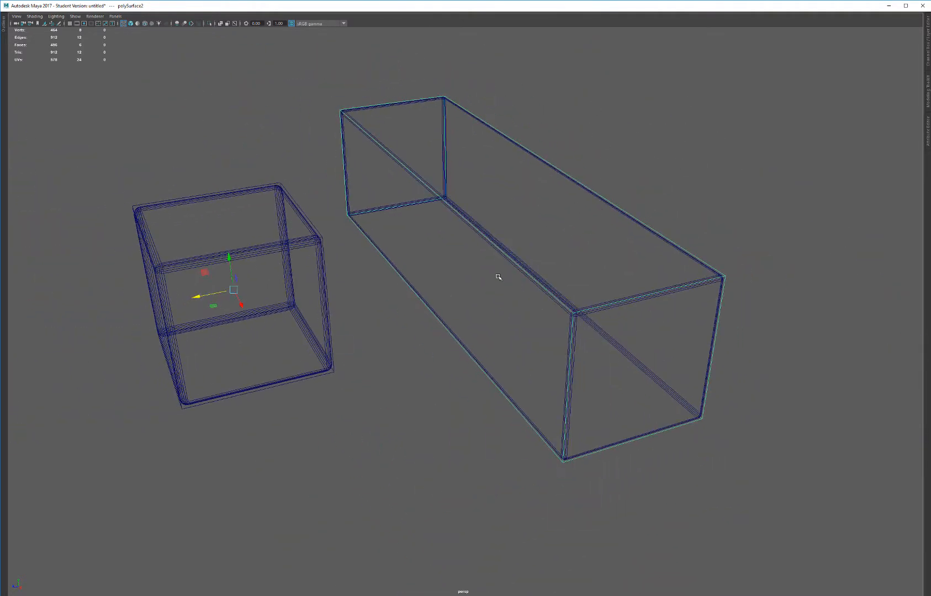
key("ctrl+space")
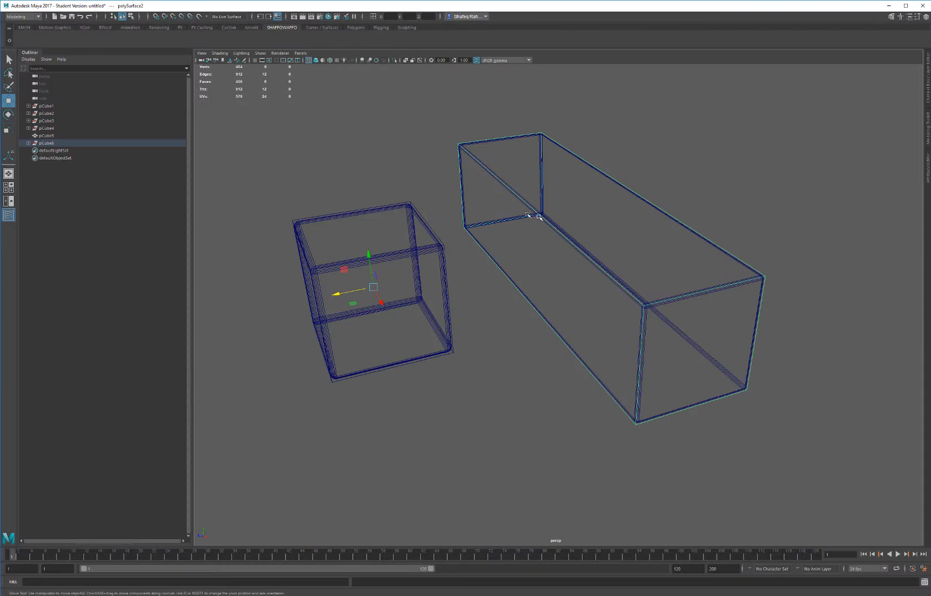
- Create a red Blinn material in the Hypershade and name it Texture1
left_click(327, 16)
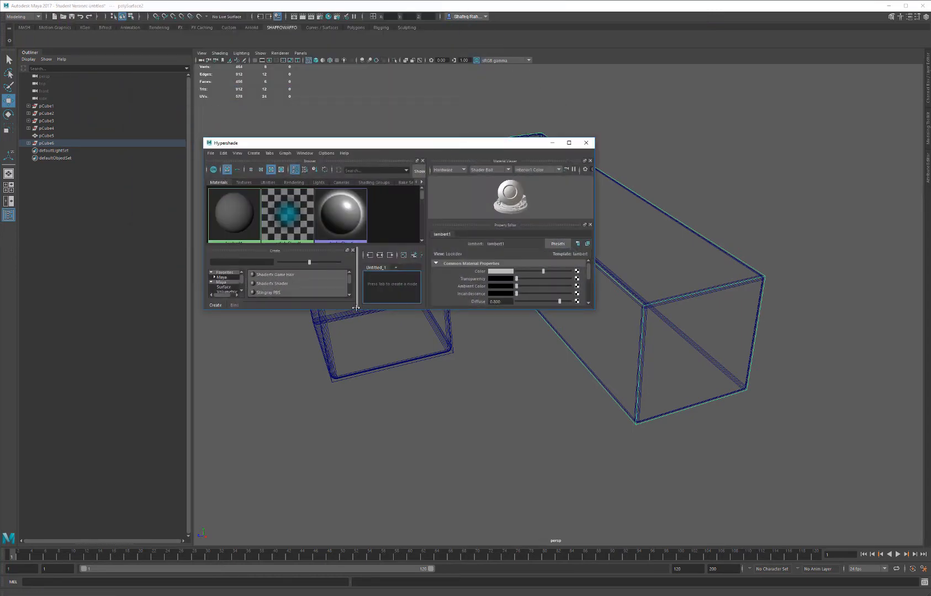
left_click_drag(369, 310, 403, 550)
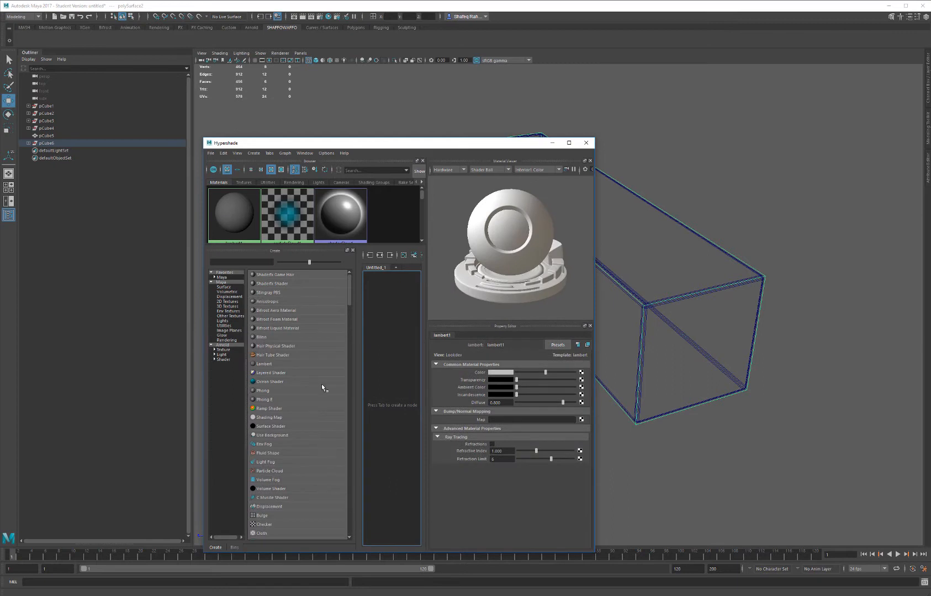
left_click(262, 337)
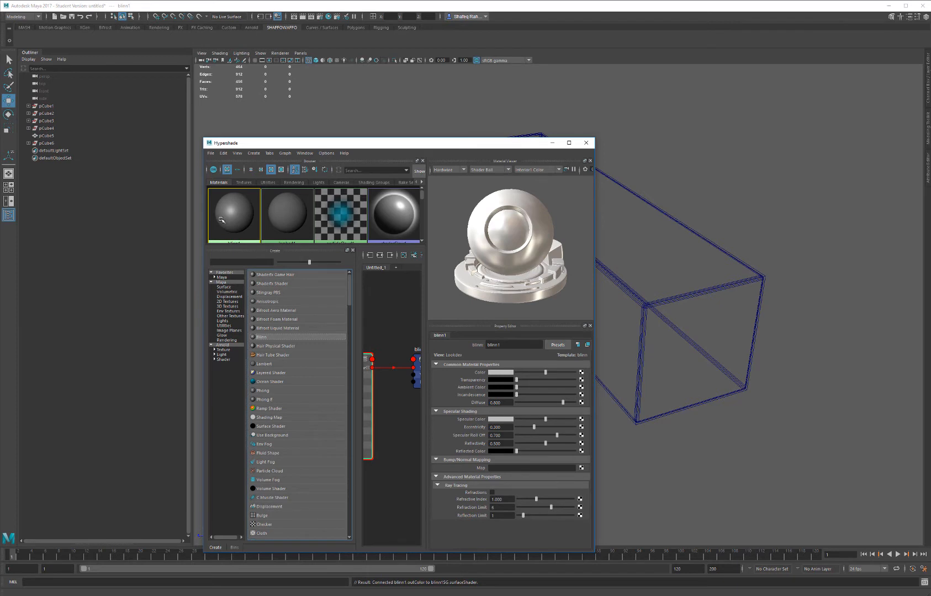
left_click(511, 372)
left_click(476, 353)
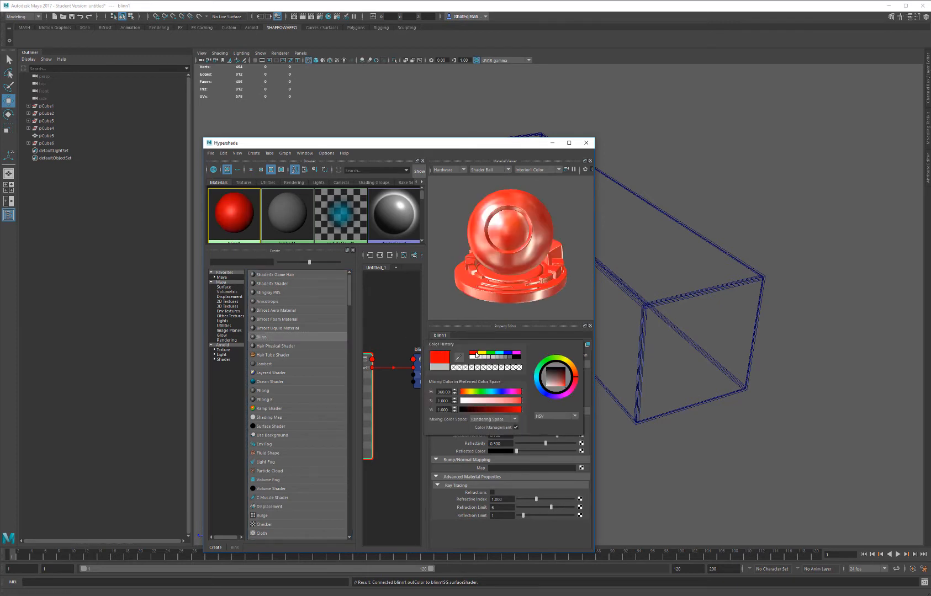
double_click(514, 346)
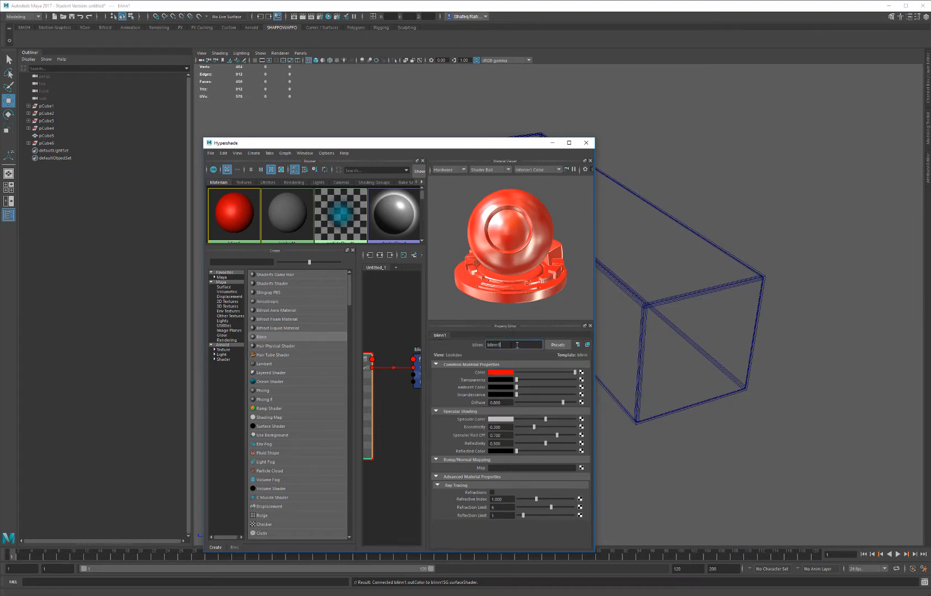
type("Texture1")
key("Return")
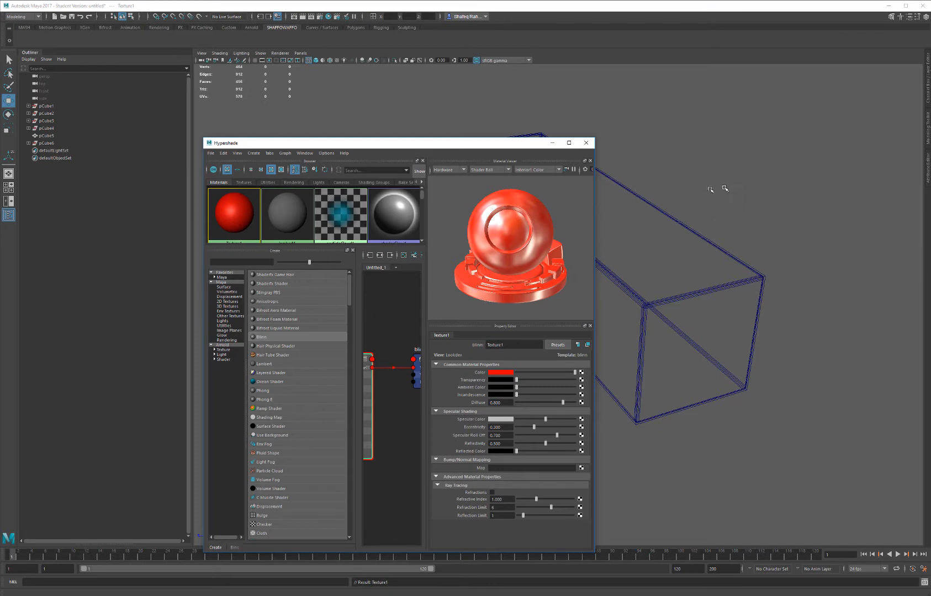
- Assign the Texture1 material to the extracted plain long box and clear the selection
left_click(703, 236)
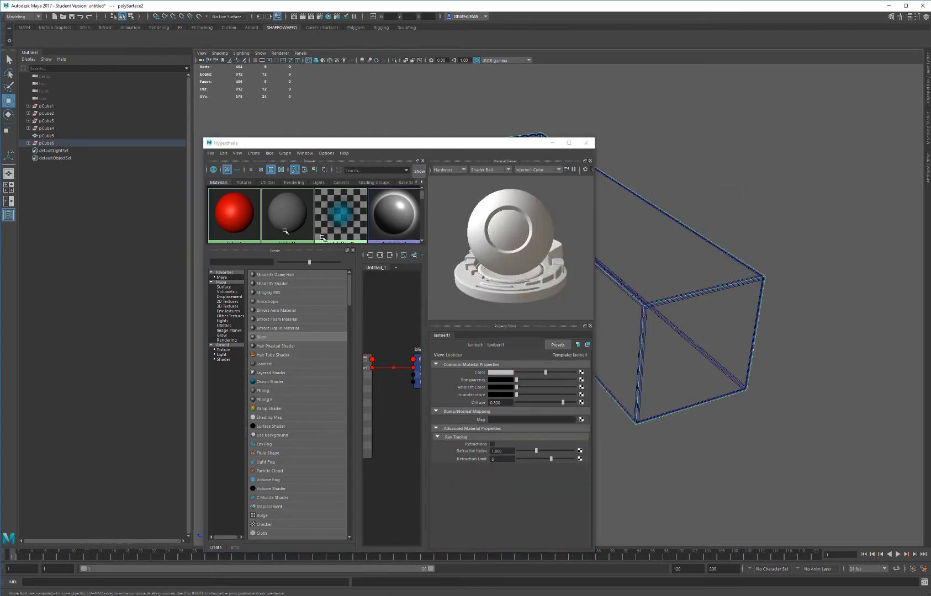
mouse_move(241, 215)
right_mouse_down()
mouse_move(239, 189)
mouse_move(237, 198)
right_mouse_up()
left_click(698, 199)
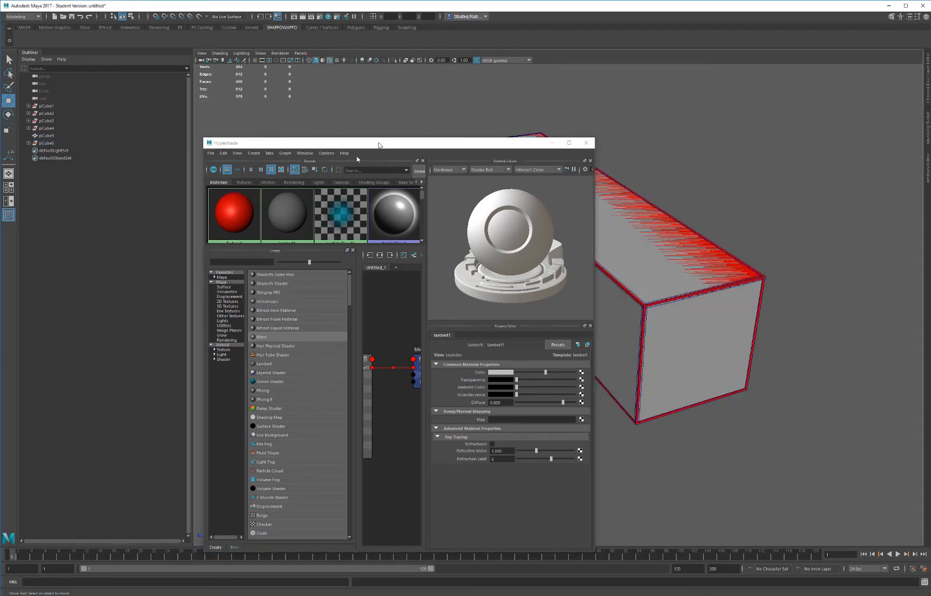
- Create a second Blinn material in the Hypershade, name it Texture2, and set its color to green
left_click(262, 338)
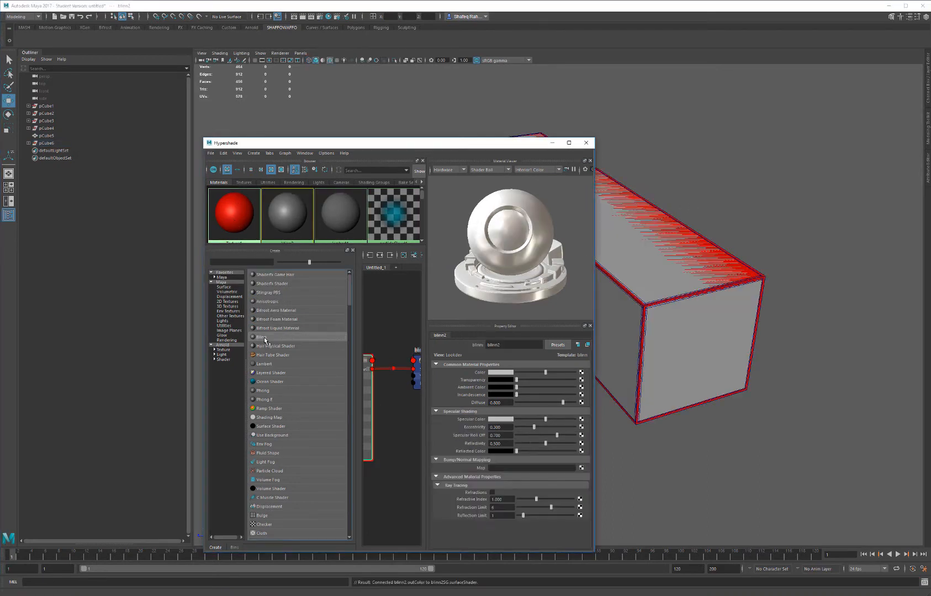
left_click(516, 345)
left_click_drag(515, 345, 383, 350)
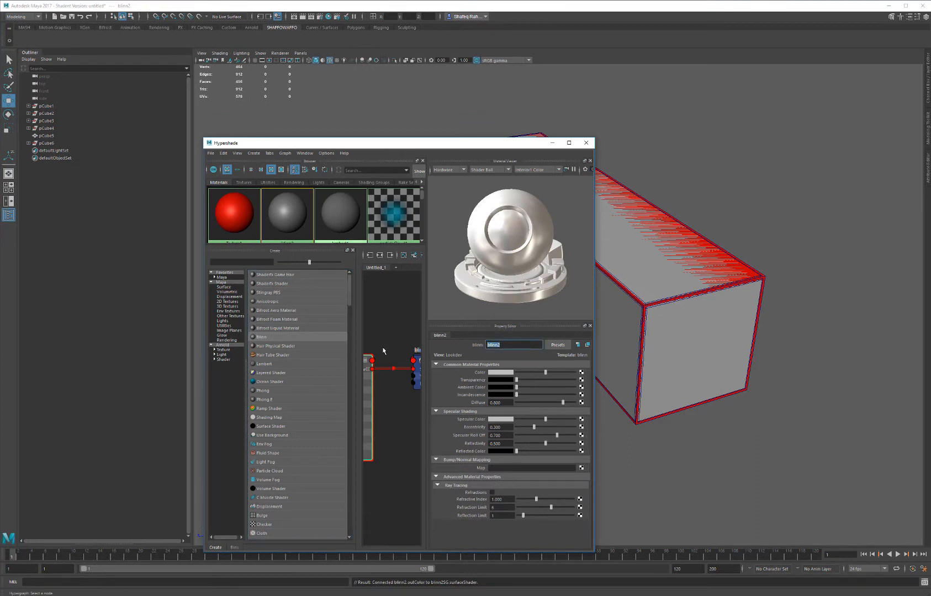
type("Texture2")
key("Return")
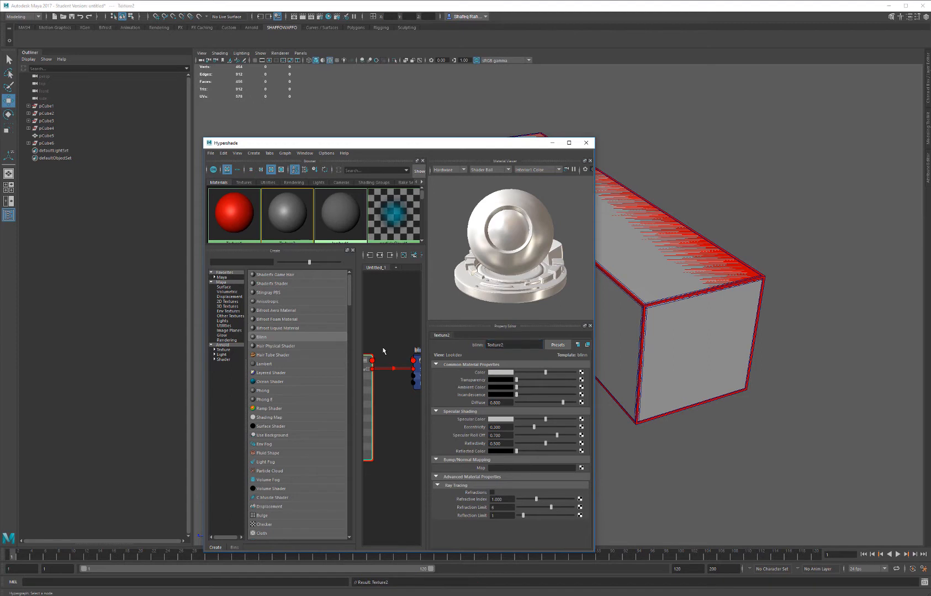
left_click(508, 373)
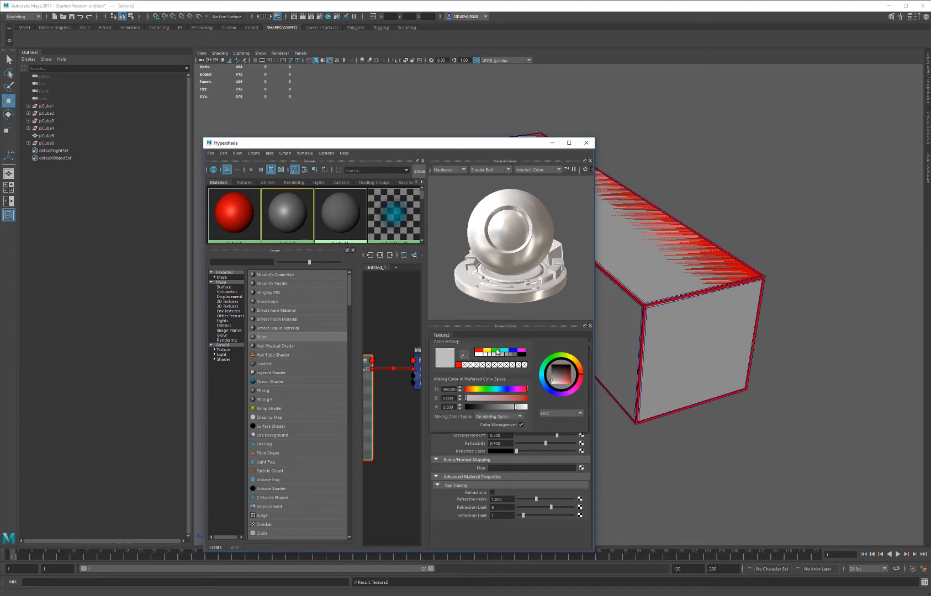
left_click(497, 352)
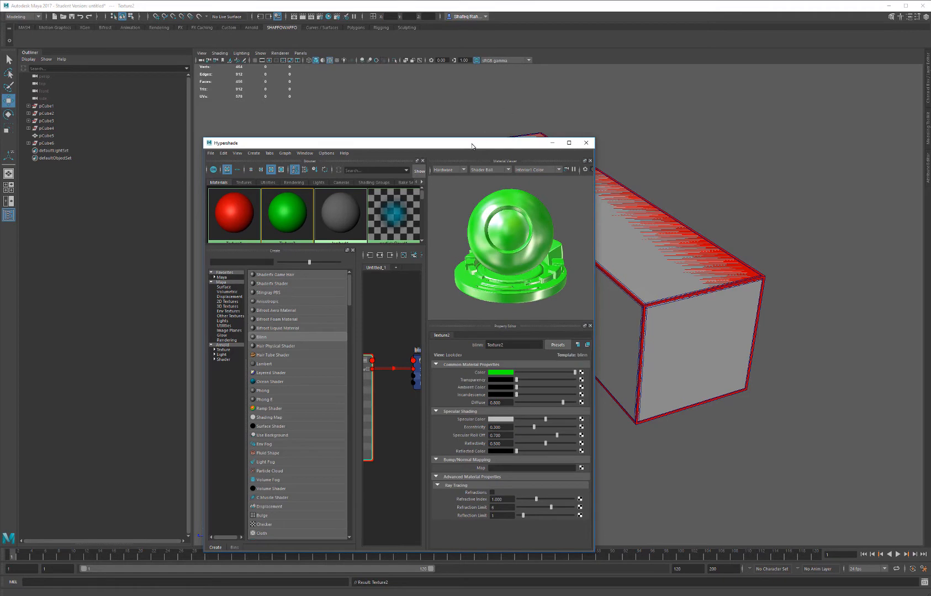
- Assign the green Texture2 material to the extracted plain cube
left_click_drag(472, 146, 843, 171)
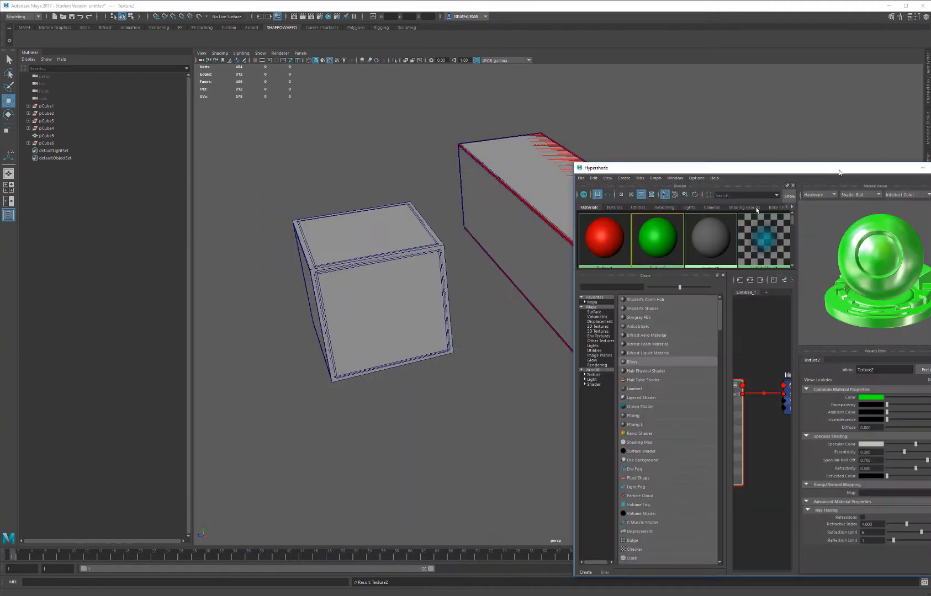
left_click(400, 205)
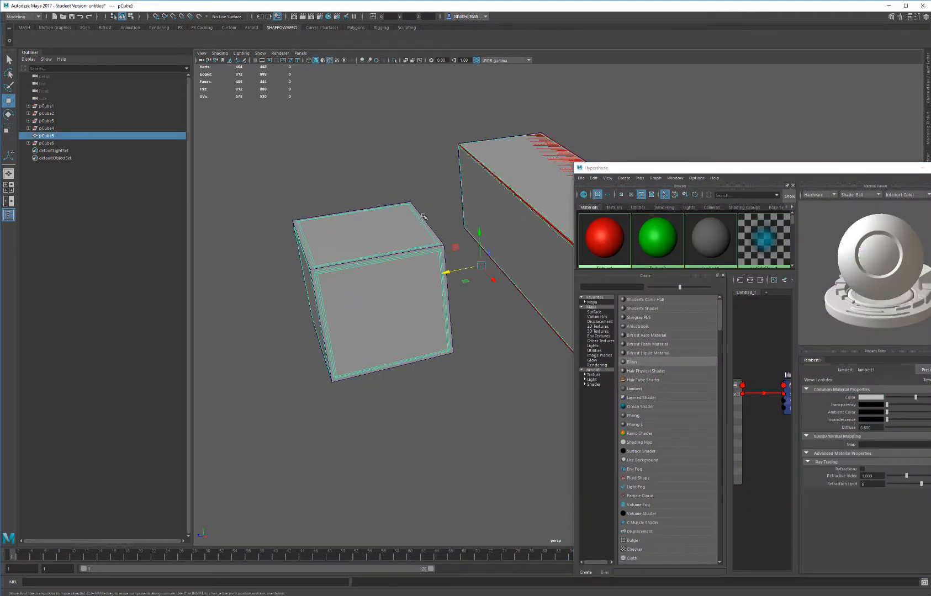
left_click(421, 217)
right_click(650, 230)
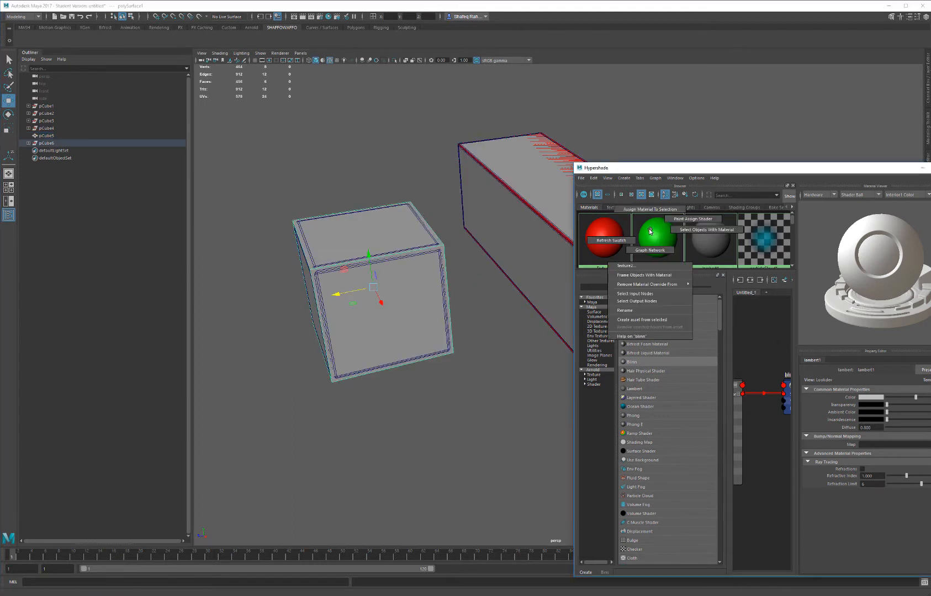
left_click(650, 209)
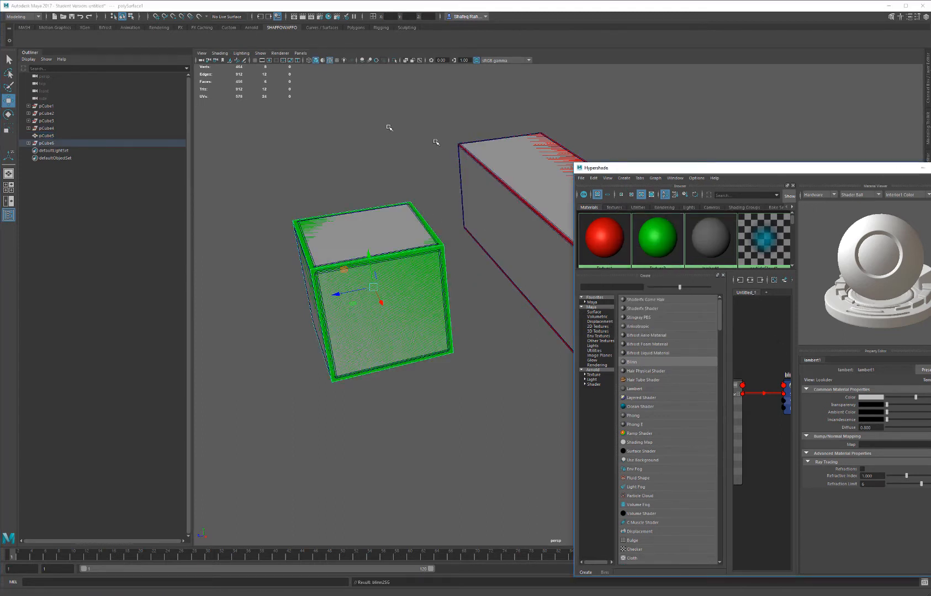
- Select the plain boxes together with the combined beveled mesh and delete all construction history
left_click_drag(697, 168, 743, 383)
left_click(529, 253)
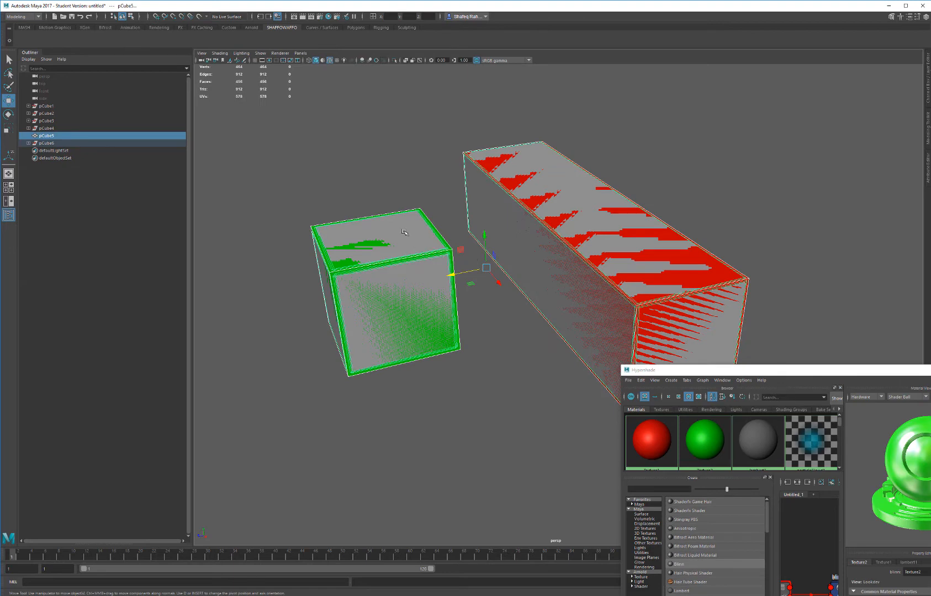
right_click_drag(404, 232, 405, 234)
key("ctrl+space")
key("space")
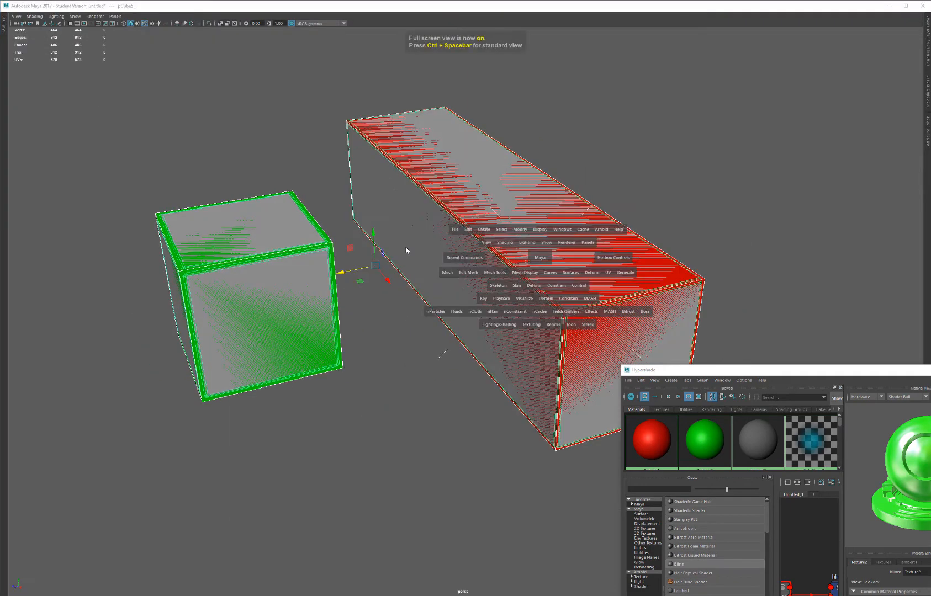
left_click(468, 229)
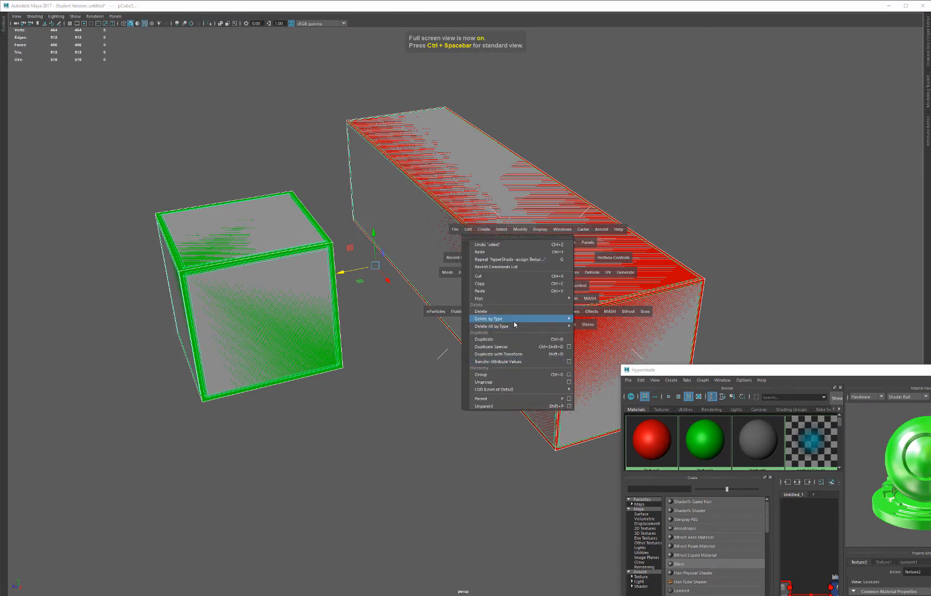
mouse_move(514, 326)
left_click(594, 334)
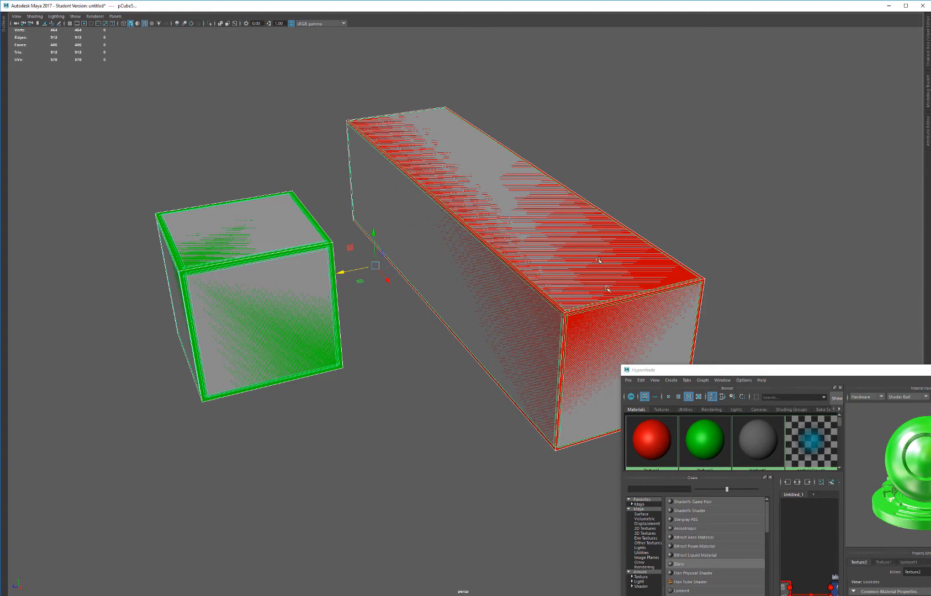
- Freeze the transformations of the selected plain boxes and beveled mesh
key("space")
left_click(377, 188)
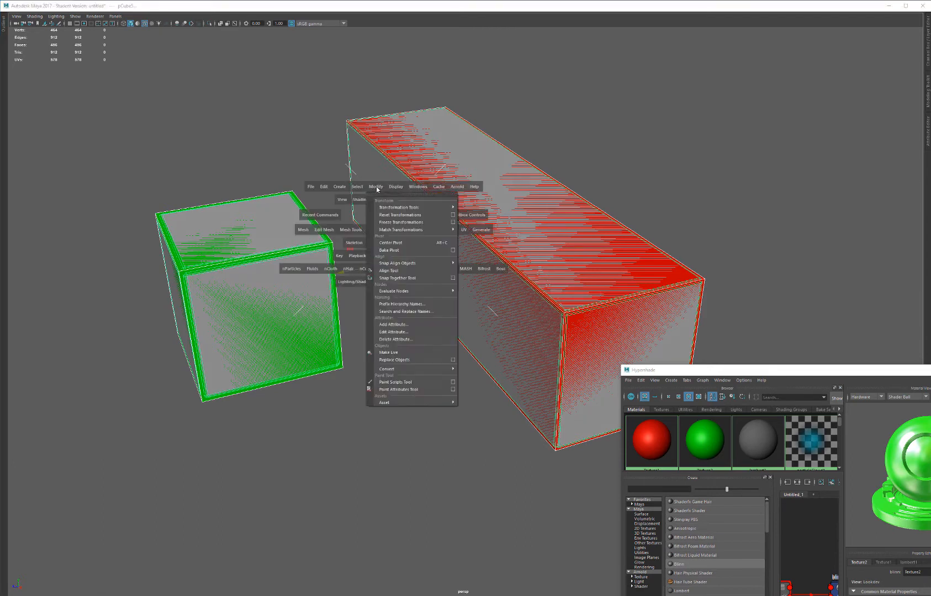
left_click(407, 224)
- Try moving all the selected meshes upward together and undo the move
left_click_drag(473, 278, 606, 275, "alt")
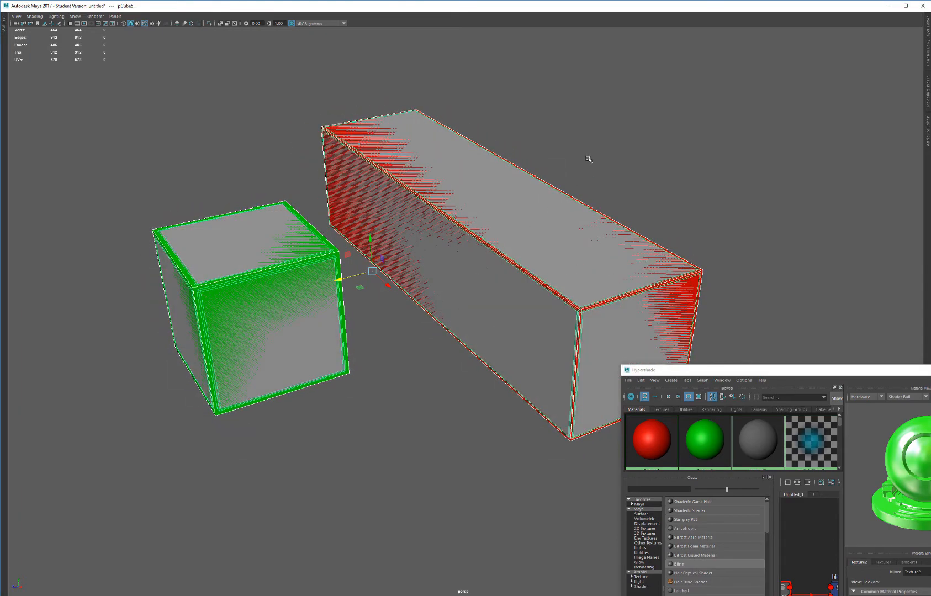
left_click_drag(370, 240, 369, 165)
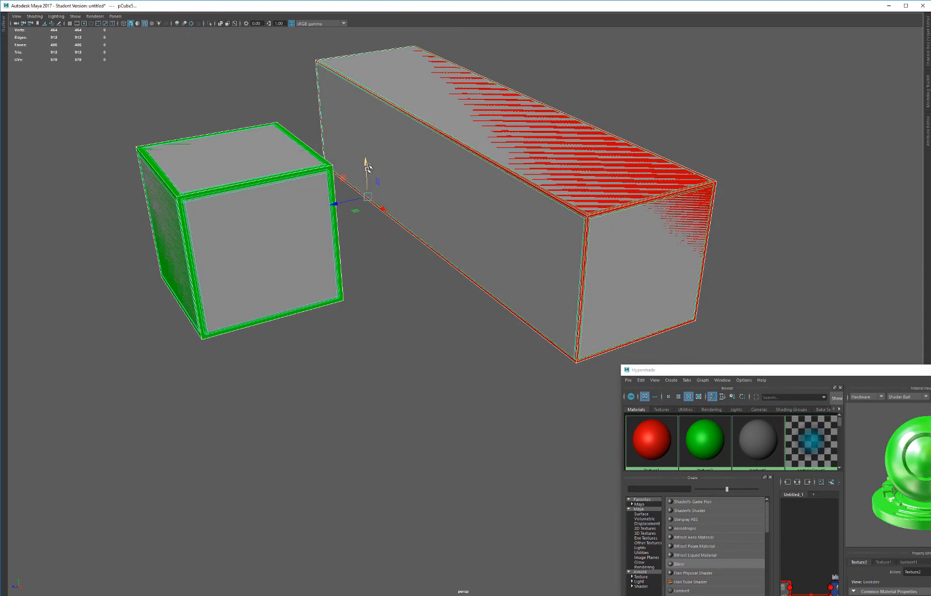
key("ctrl+z")
- Select only the plain cube and plain long box, testing the selection with an upward move that is undone
left_click(332, 267)
left_click(338, 250)
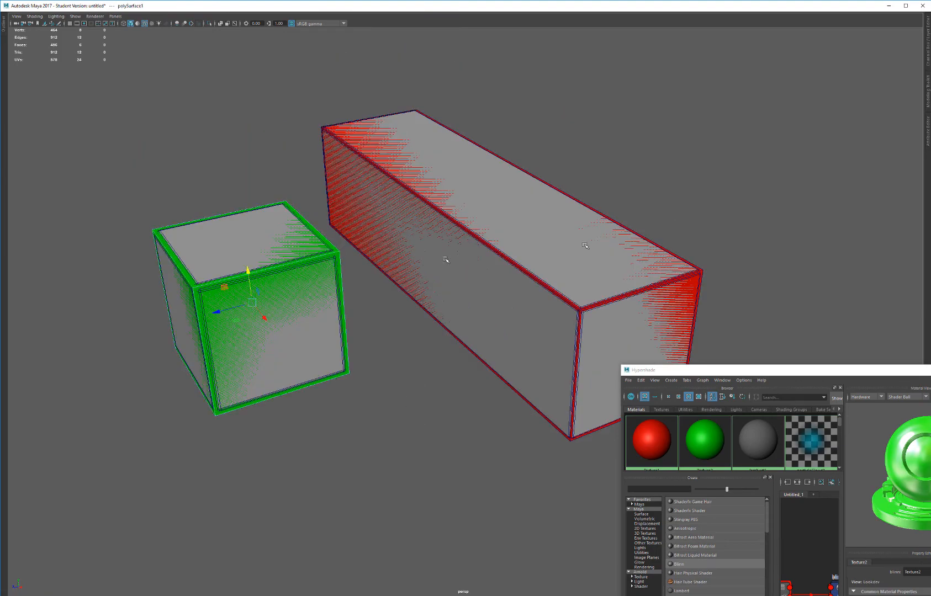
right_click_drag(665, 217, 707, 317, "alt")
left_click(804, 253, "shift")
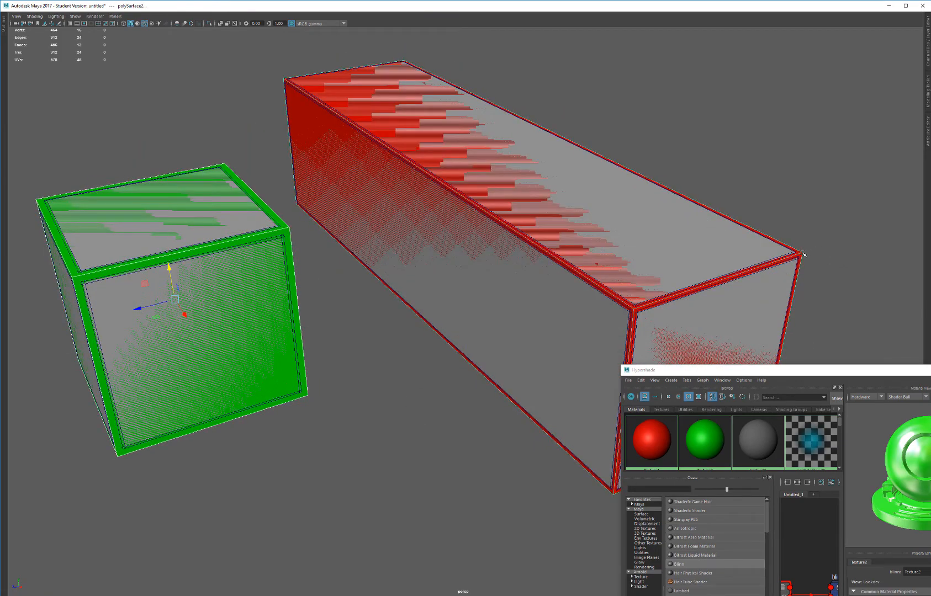
key("f")
left_click_drag(223, 272, 216, 212)
key("ctrl+z")
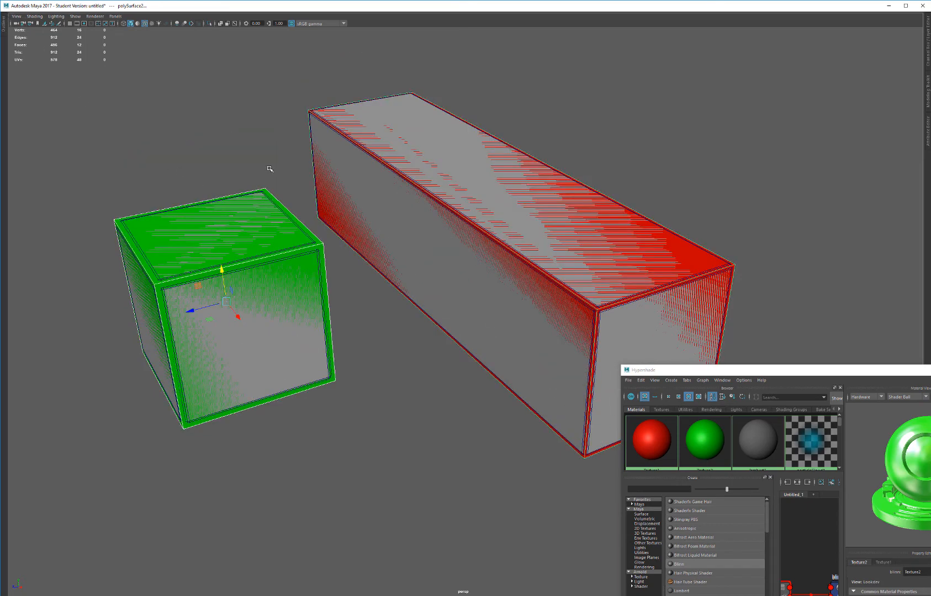
- Export the selected plain boxes as an FBX named LP into the Desktop's TEST BAKES folder, with Triangulate enabled
key("space")
left_click(185, 142)
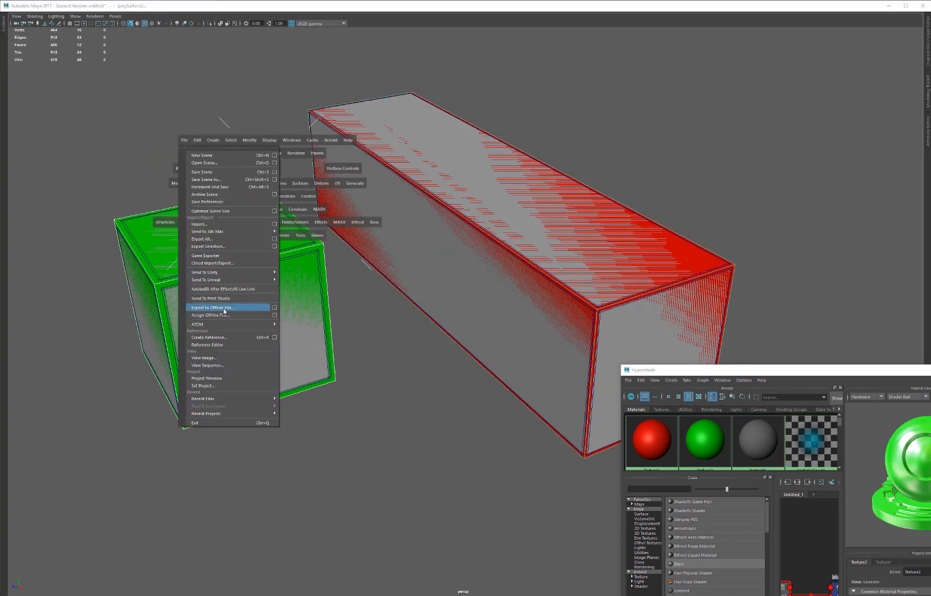
left_click(210, 246)
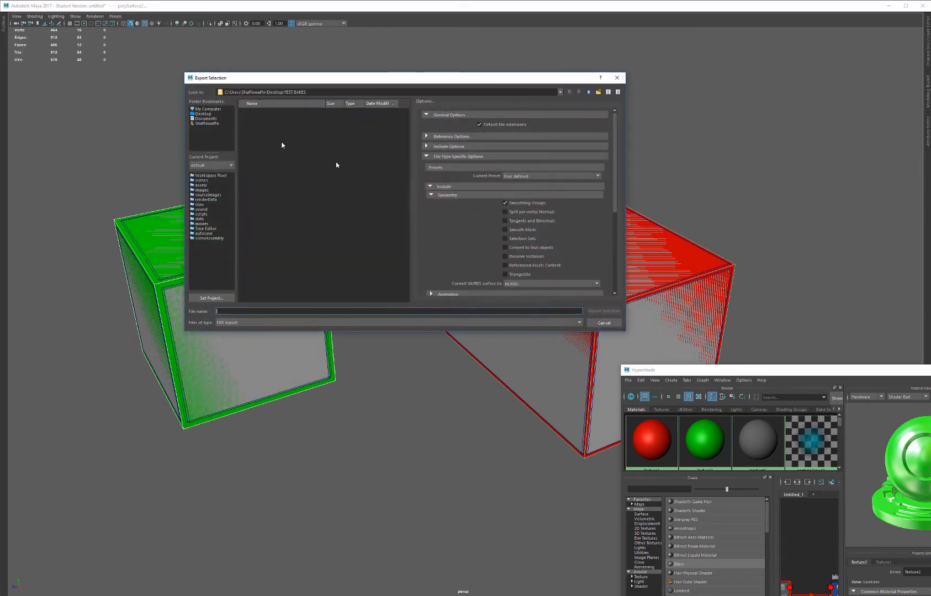
left_click(204, 113)
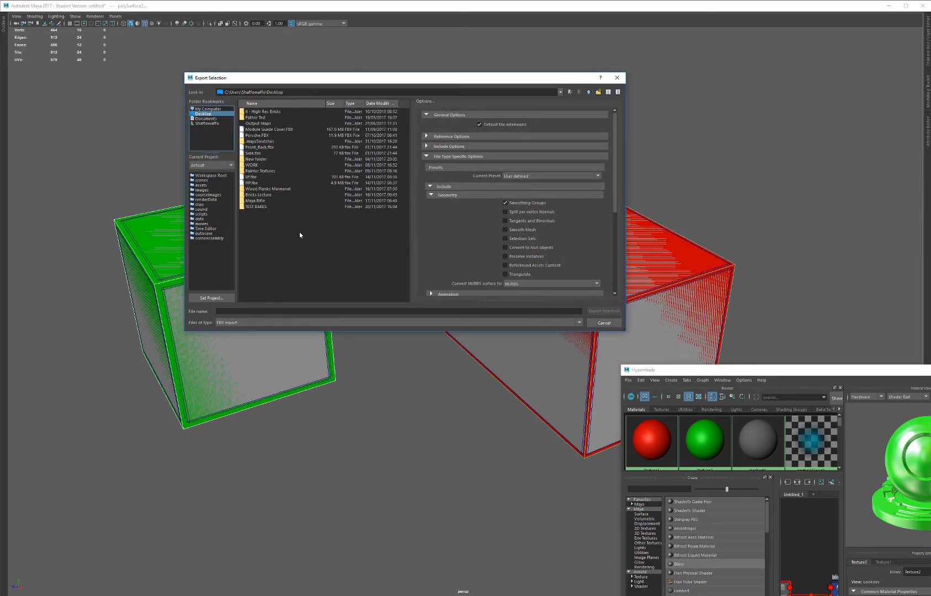
double_click(254, 206)
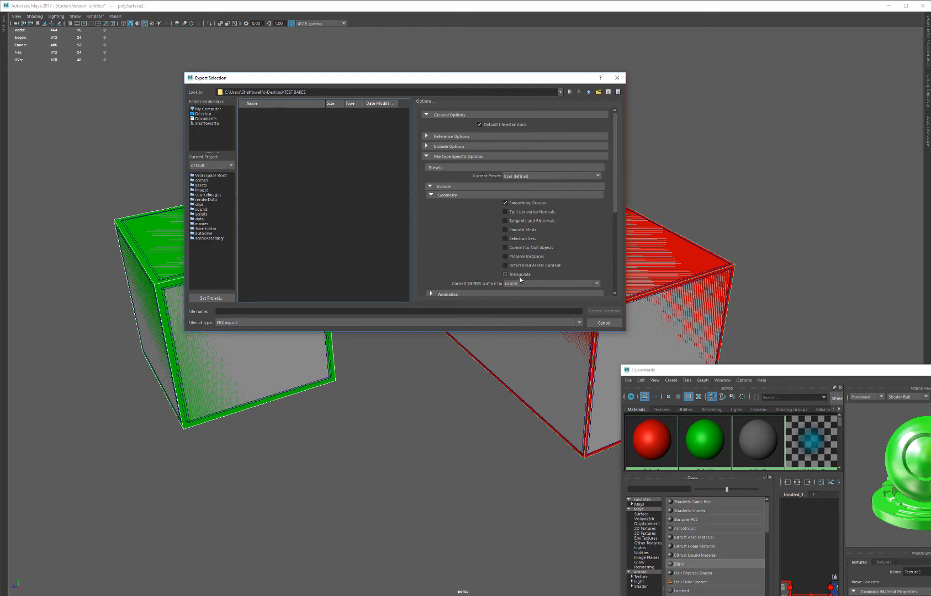
left_click(273, 313)
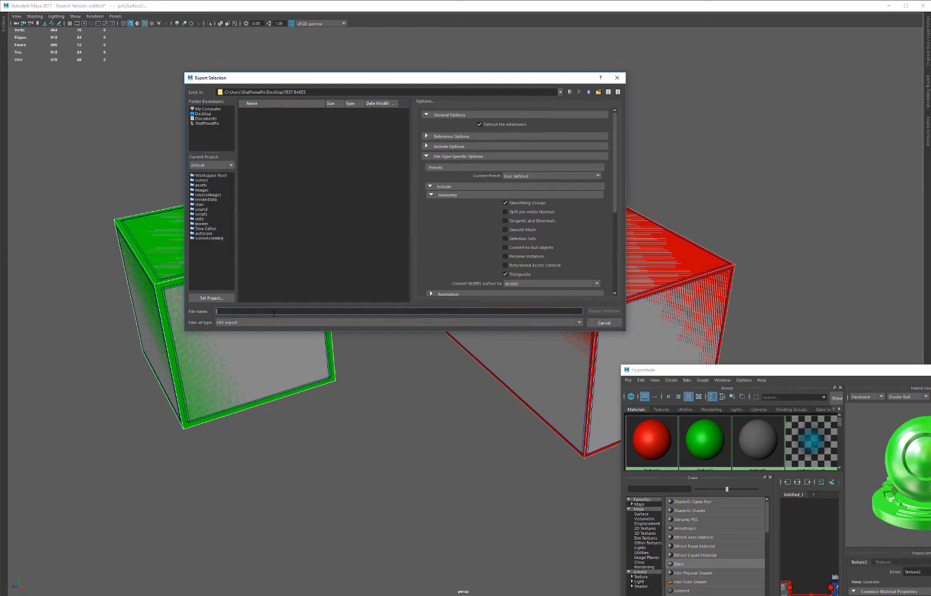
type("LP")
left_click(603, 311)
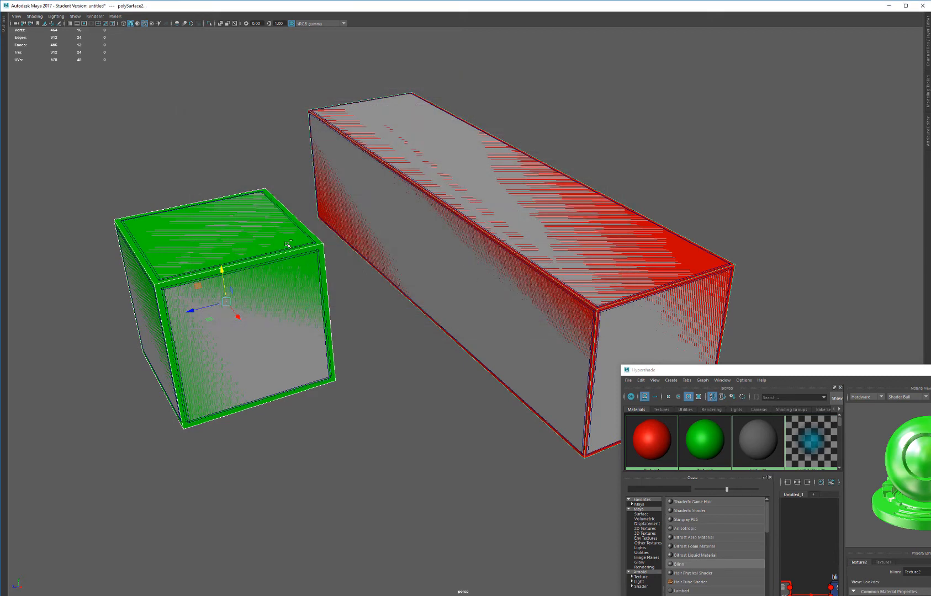
- Invert the selection to the combined beveled mesh and check it with an upward move that is undone
key("ctrl+shift+i")
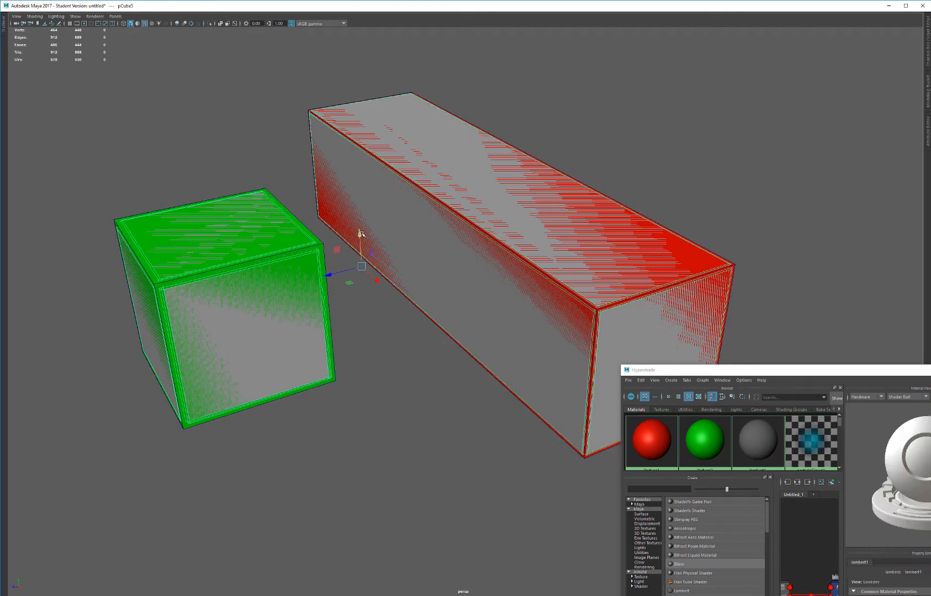
left_click_drag(360, 234, 353, 156)
key("ctrl+z")
- Export the selected beveled mesh as an FBX named HP into the TEST BAKES folder
key("space")
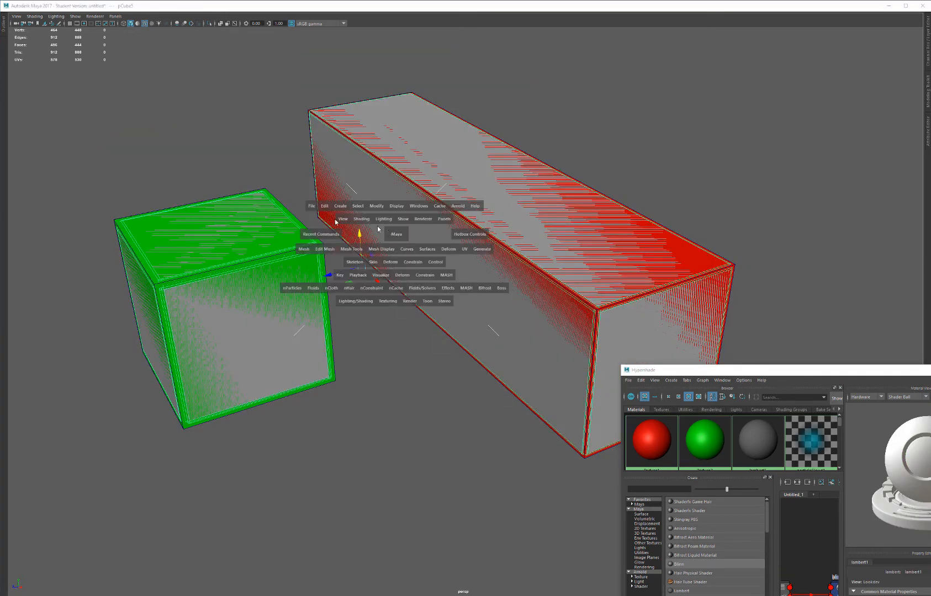
left_click(310, 201)
left_click(335, 313)
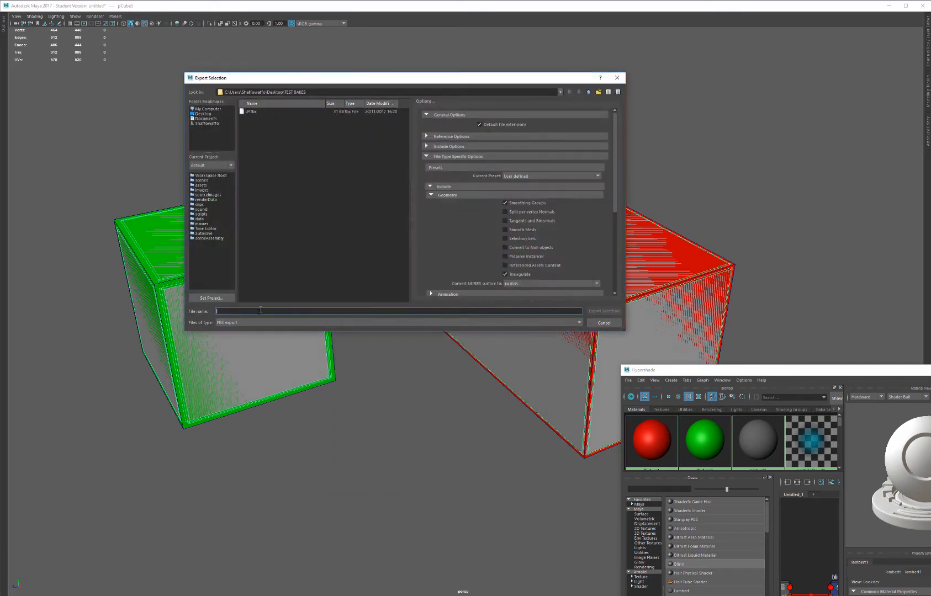
type("HP")
left_click(604, 311)
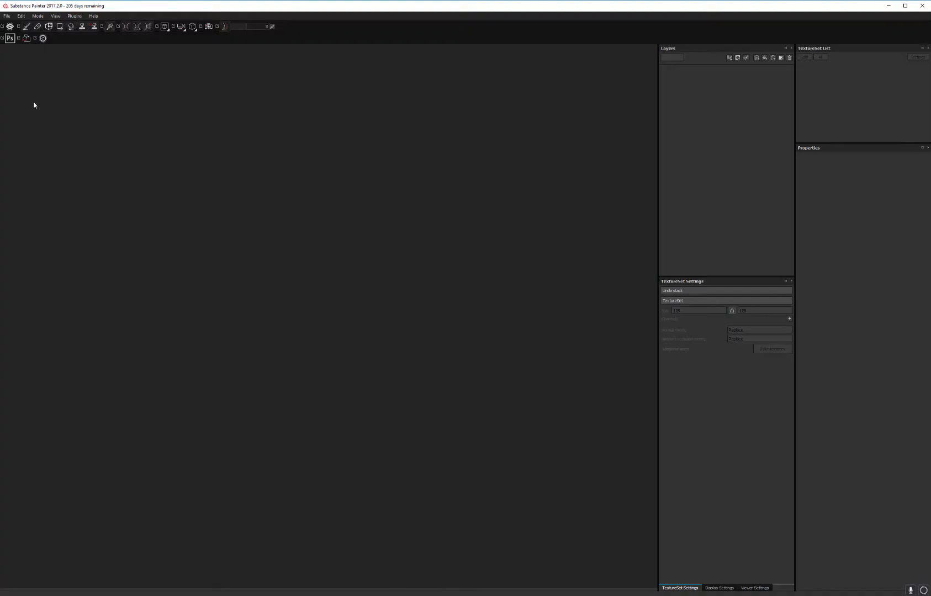
- Switch to Substance Painter and start a new project using the PBR - Metallic Roughness (allegorithmic) template
left_click(11, 17)
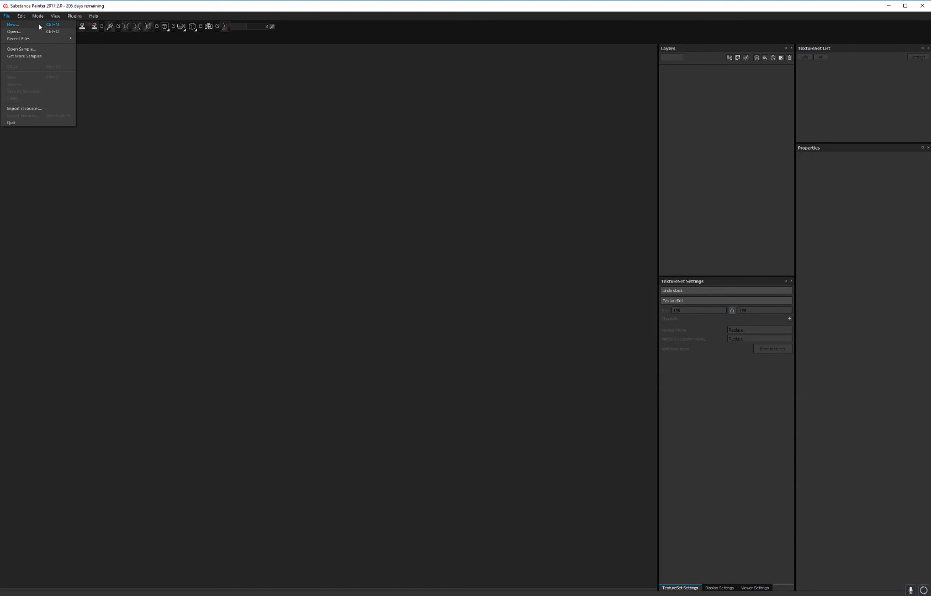
left_click(39, 26)
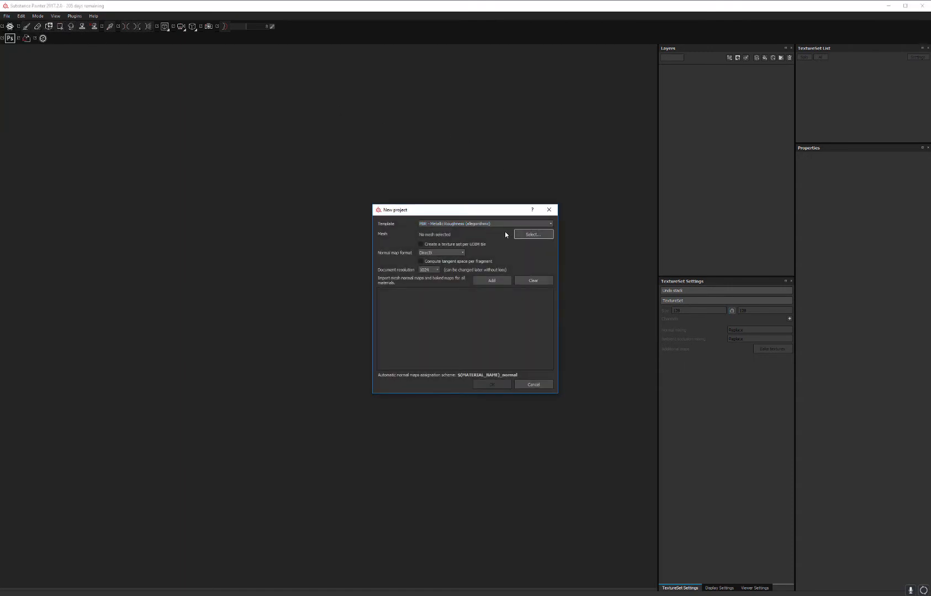
left_click(476, 225)
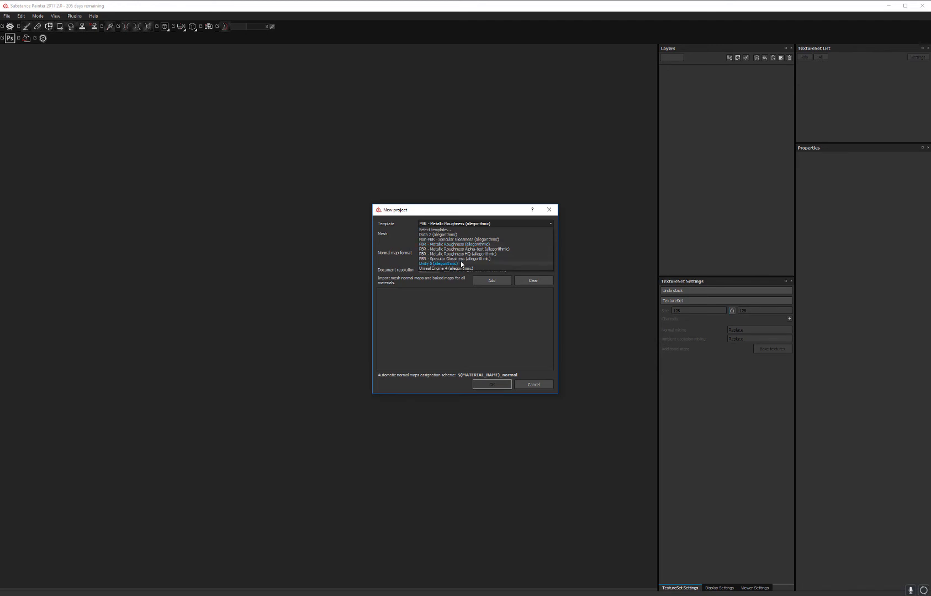
left_click(468, 245)
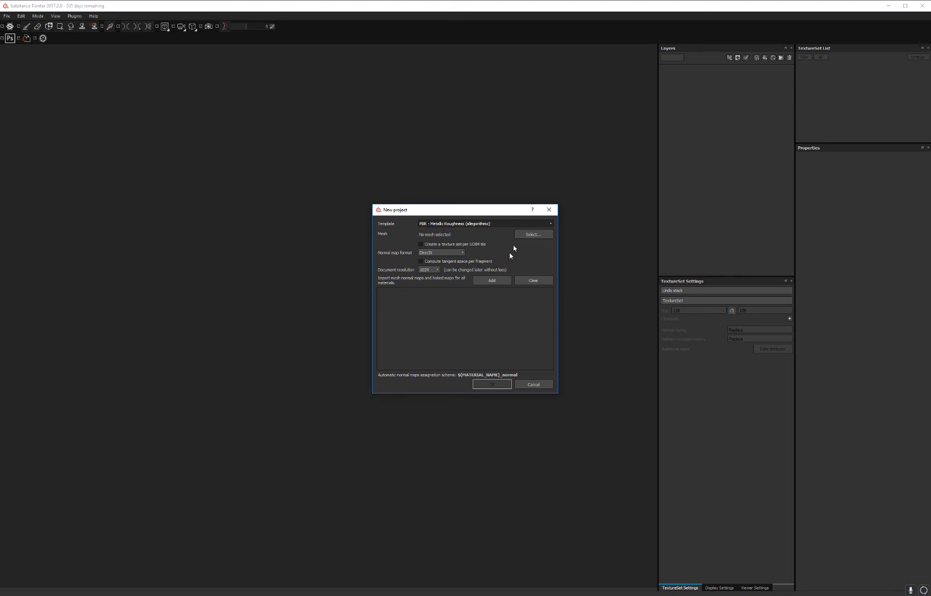
left_click(498, 223)
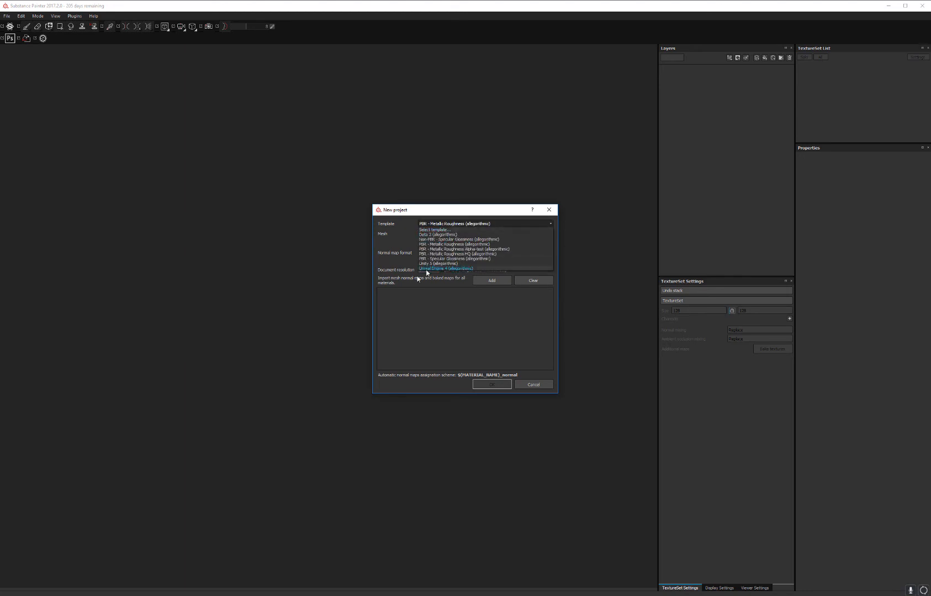
left_click(478, 248)
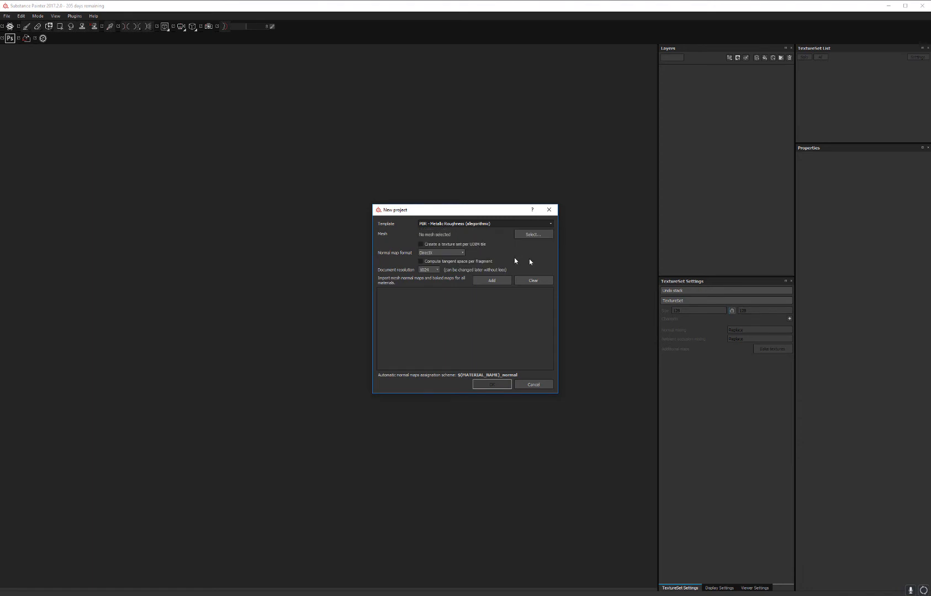
- Create the project with LP.fbx from the TEST BAKES folder as the mesh and a document resolution of 2048
left_click(544, 237)
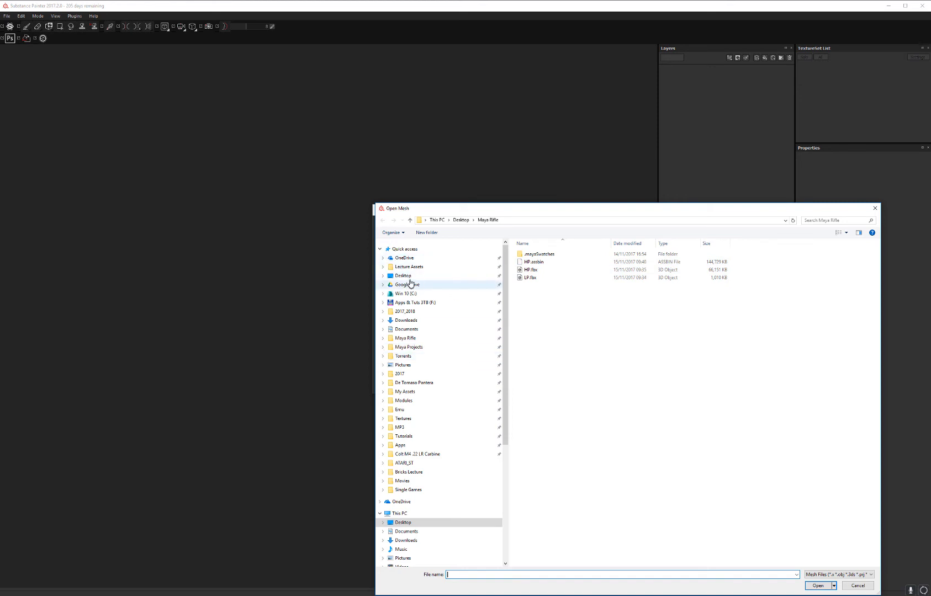
left_click(873, 210)
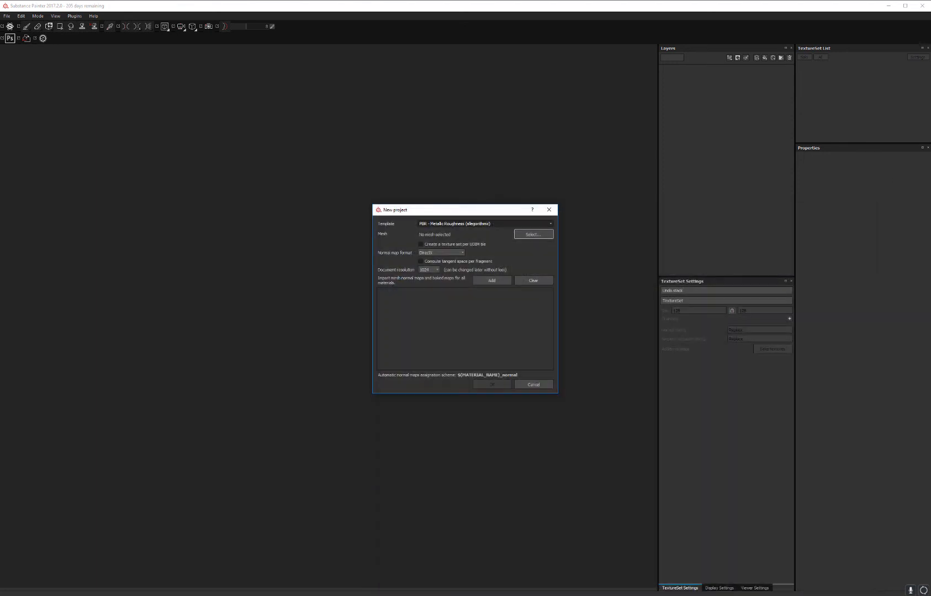
left_click(534, 235)
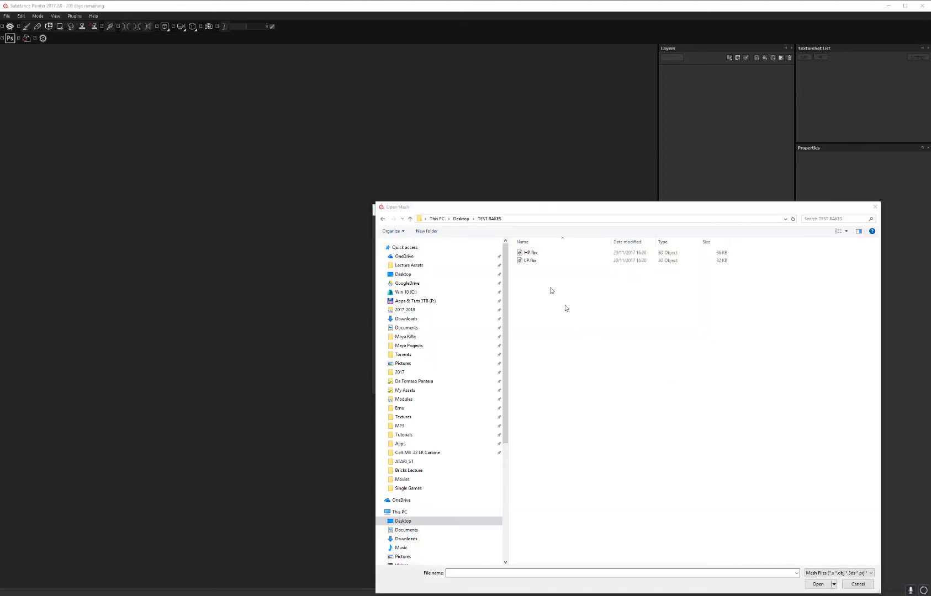
double_click(532, 260)
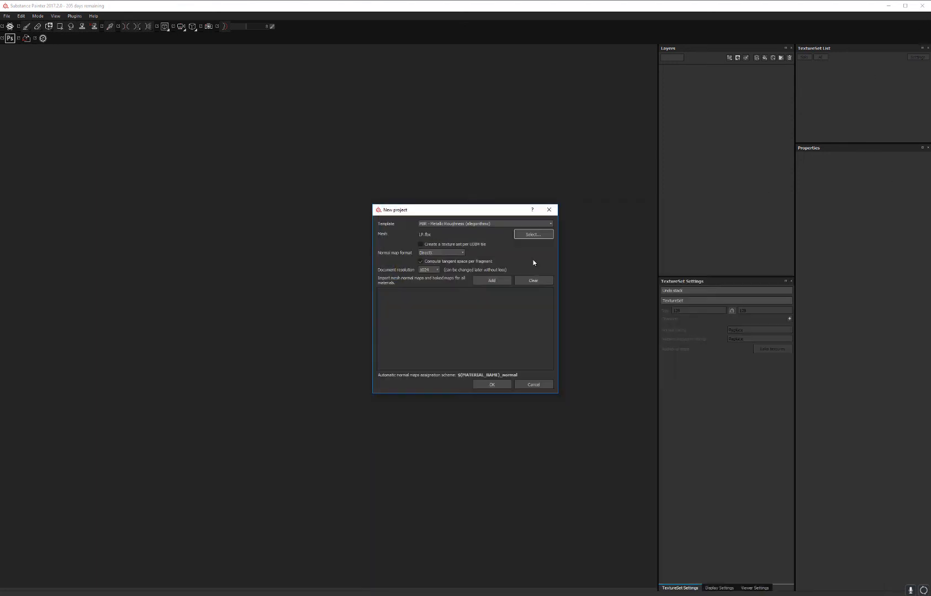
left_click(426, 269)
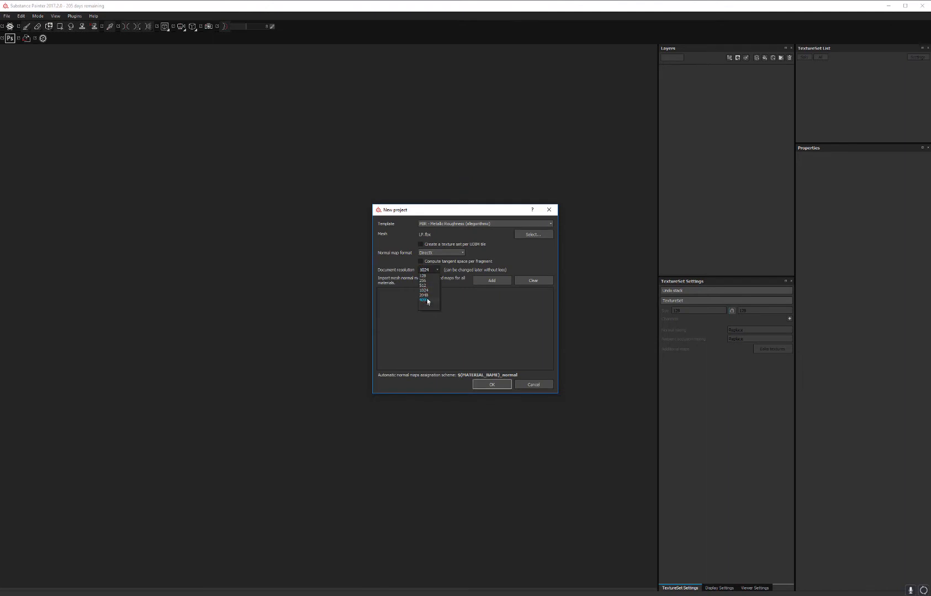
left_click(429, 296)
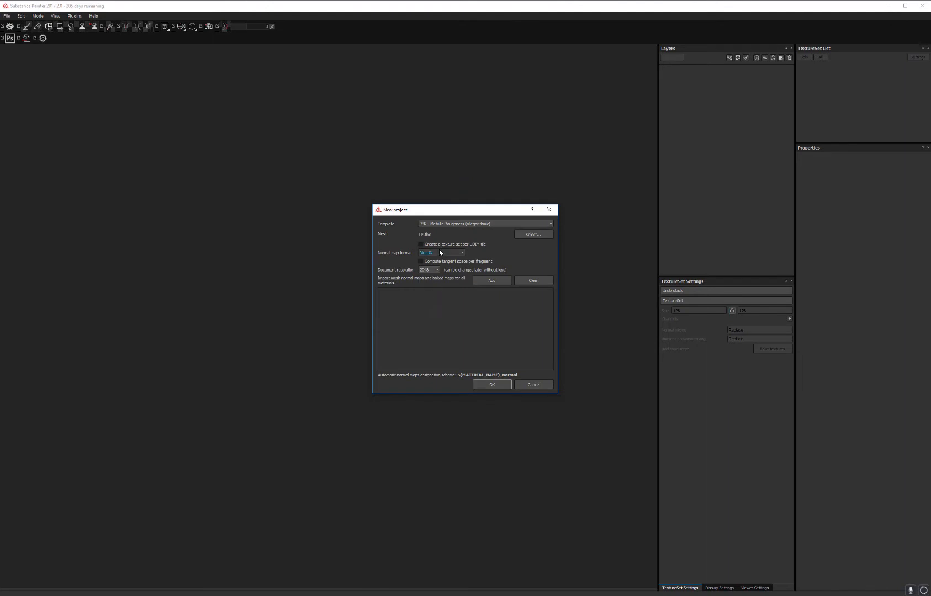
left_click(493, 385)
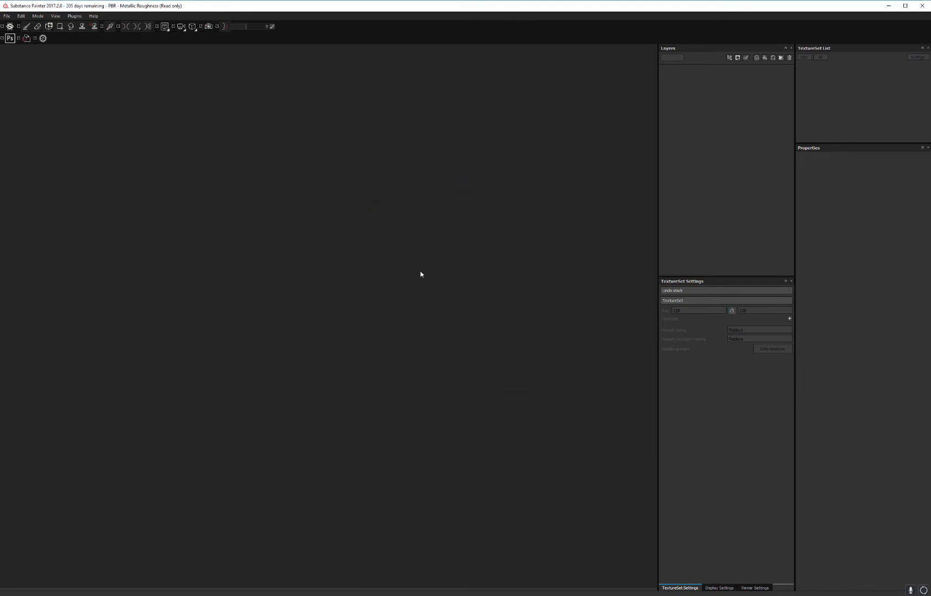
- Open the texture baking settings, set the output size to 2048 and load HP.fbx as the high definition mesh
mouse_move(395, 337)
left_mouse_down("alt")
mouse_move(433, 276)
mouse_move(459, 323)
mouse_move(448, 281)
mouse_move(368, 387)
mouse_move(332, 253)
mouse_move(405, 329)
mouse_move(441, 221)
mouse_move(395, 335)
mouse_move(313, 314)
mouse_move(288, 388)
mouse_move(170, 354)
mouse_move(310, 338)
mouse_move(519, 359)
mouse_move(470, 406)
mouse_move(295, 398)
mouse_move(293, 236)
mouse_move(326, 353)
mouse_move(346, 362)
mouse_move(409, 349)
mouse_move(374, 322)
mouse_move(342, 333)
left_mouse_up("alt")
left_click(771, 394)
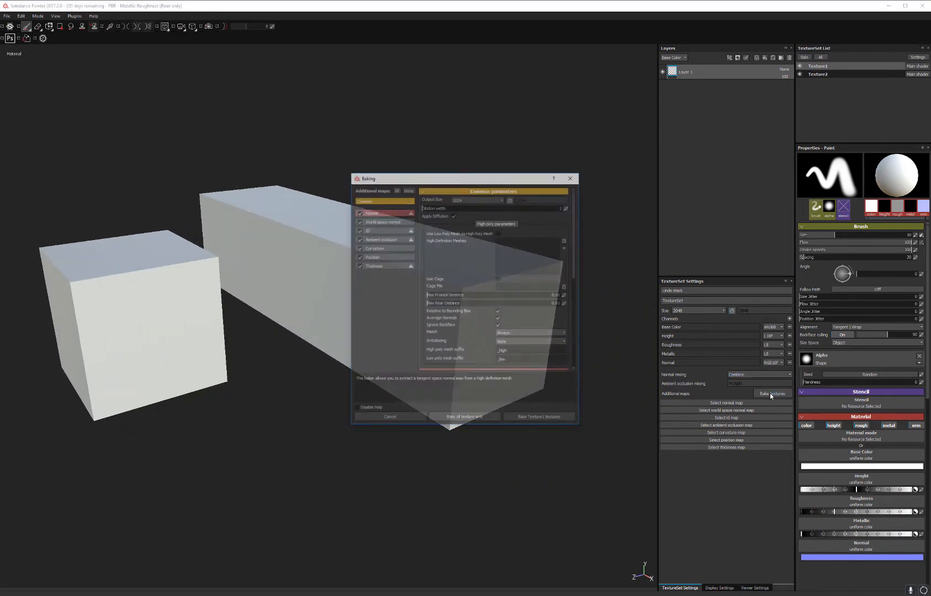
left_click(476, 199)
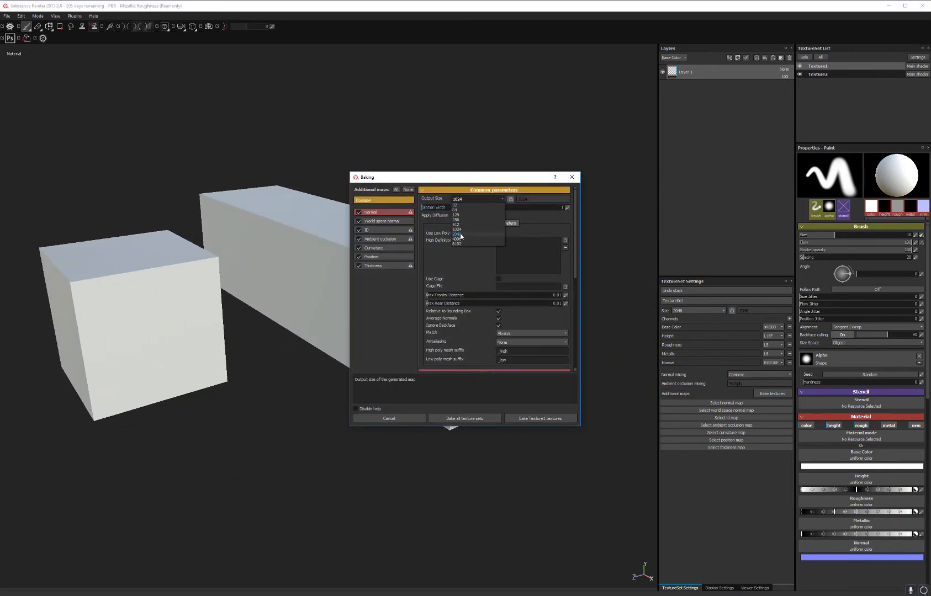
left_click(458, 235)
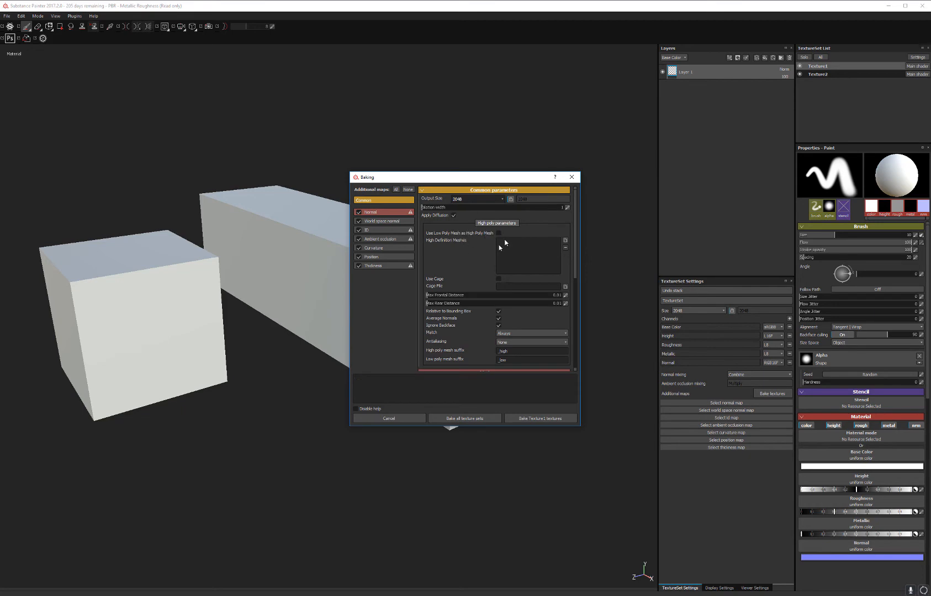
left_click(565, 240)
left_click(508, 235)
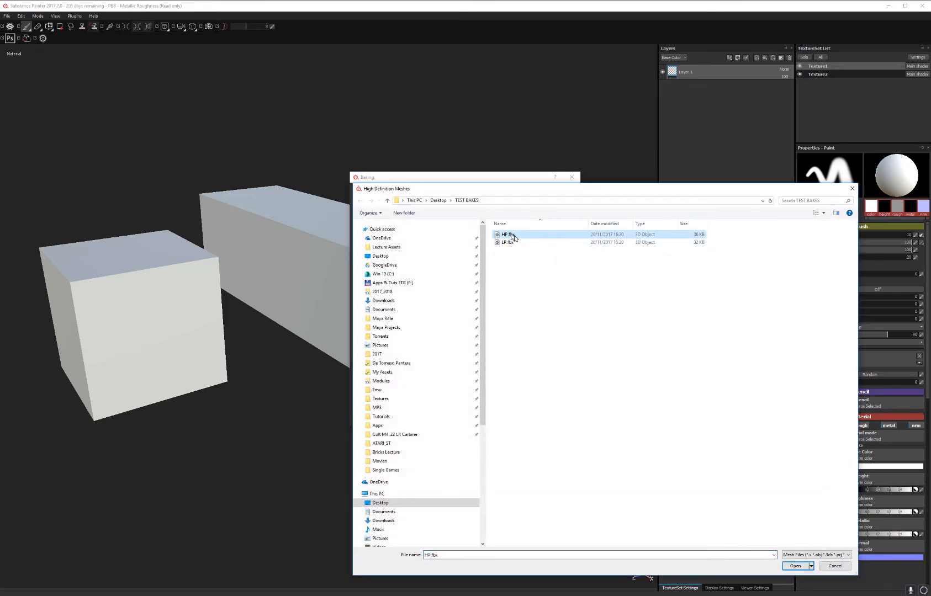
left_click(795, 566)
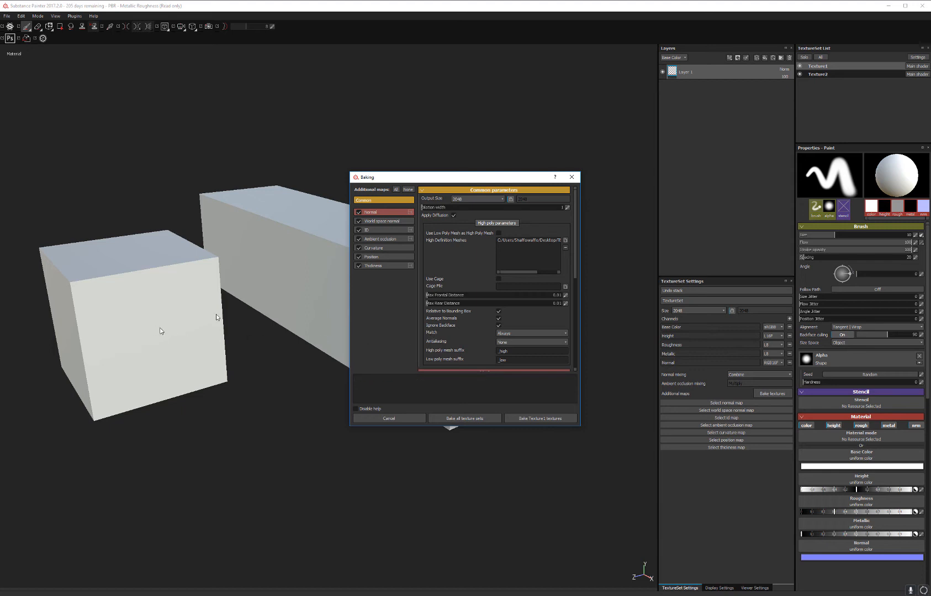
- Bake all texture sets with Subsampling 4x4 antialiasing, the high poly suffix _HP and the low poly suffix _LP
left_click(512, 343)
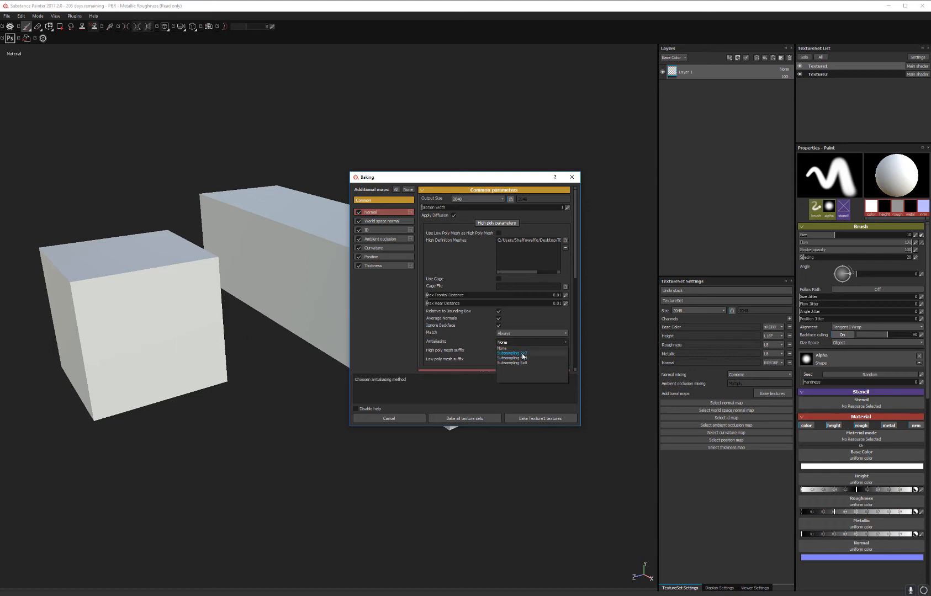
left_click(524, 358)
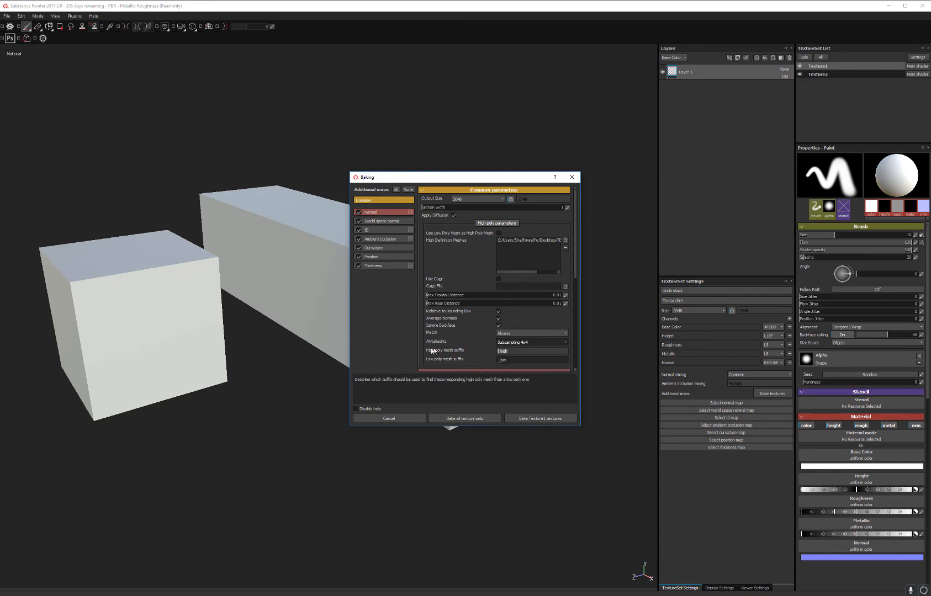
key("BackSpace")
key("Tab")
key("BackSpace")
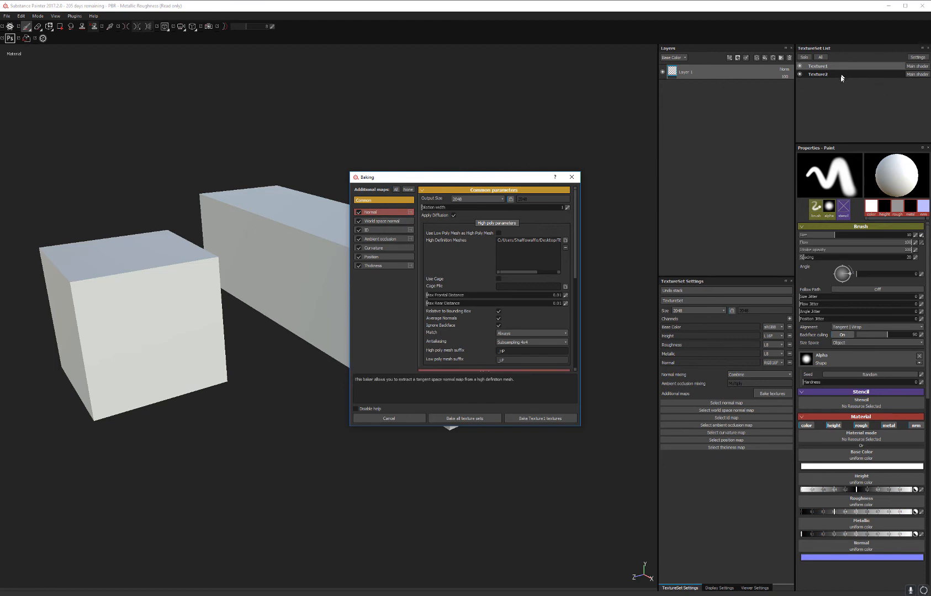
left_click(479, 418)
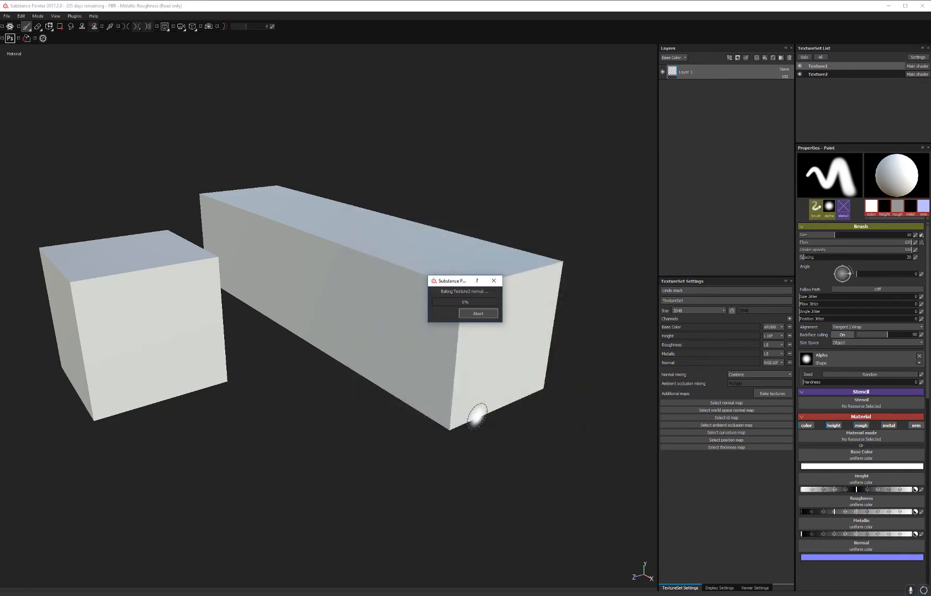
- Examine the baked bevels along the edges and corners of the long box and the cube from several angles
left_click_drag(341, 283, 482, 329, "alt")
right_click_drag(482, 328, 385, 333, "alt")
left_click_drag(385, 332, 335, 307, "alt")
right_click_drag(378, 199, 334, 324, "alt")
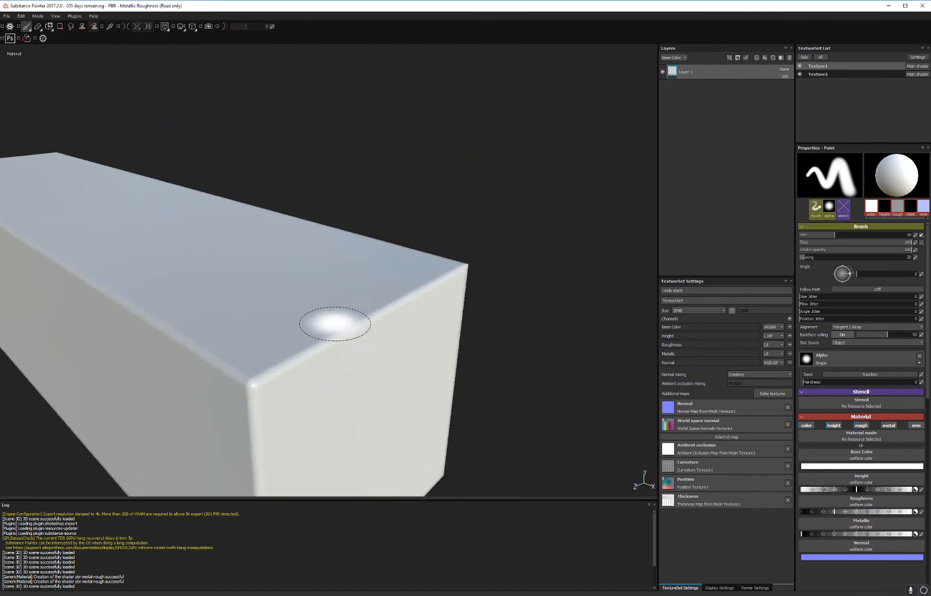
left_click_drag(335, 324, 391, 267, "alt")
right_click_drag(391, 266, 330, 72, "alt")
middle_click_drag(203, 243, 447, 232, "alt")
right_click_drag(386, 248, 370, 353, "alt")
left_click_drag(370, 354, 389, 431, "alt")
middle_click_drag(415, 238, 406, 378, "alt")
right_click_drag(406, 378, 414, 420, "alt")
left_click_drag(413, 419, 412, 314, "alt")
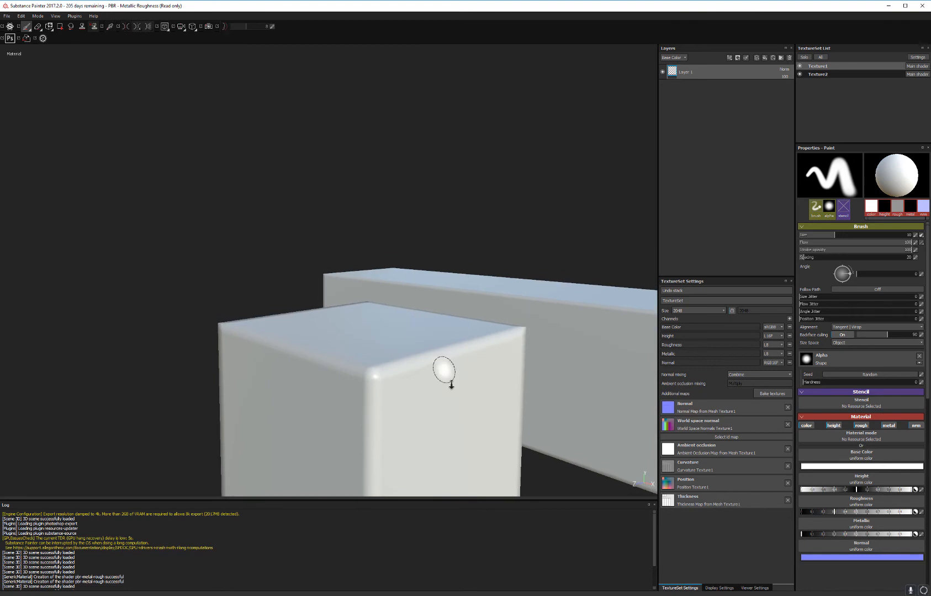
right_click_drag(450, 382, 465, 60, "alt")
right_click_drag(488, 270, 281, 202, "alt")
left_click_drag(281, 202, 436, 228, "alt")
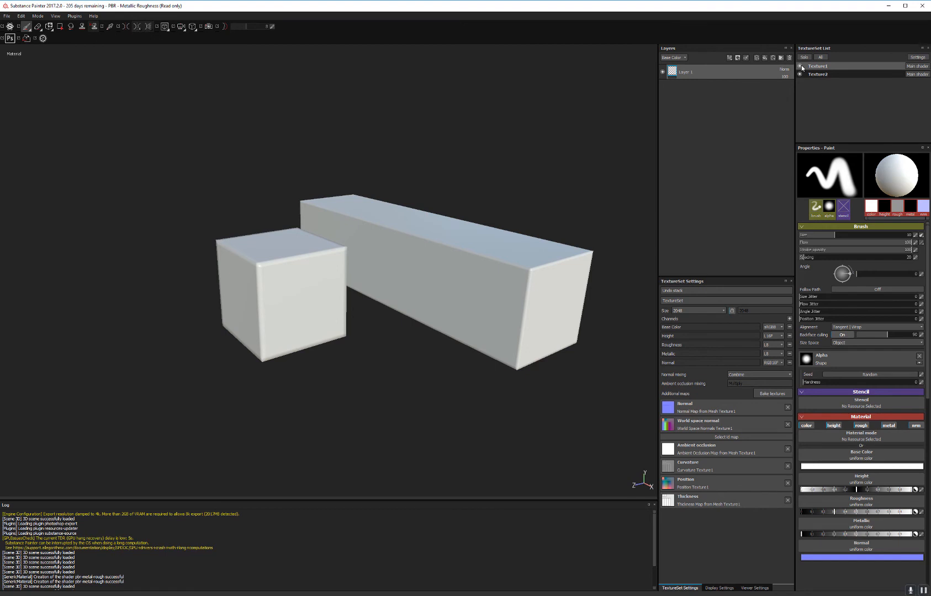
- Toggle the visibility of Texture1 and Texture2 to check which box each covers, leaving only Texture1 shown
left_click(800, 67)
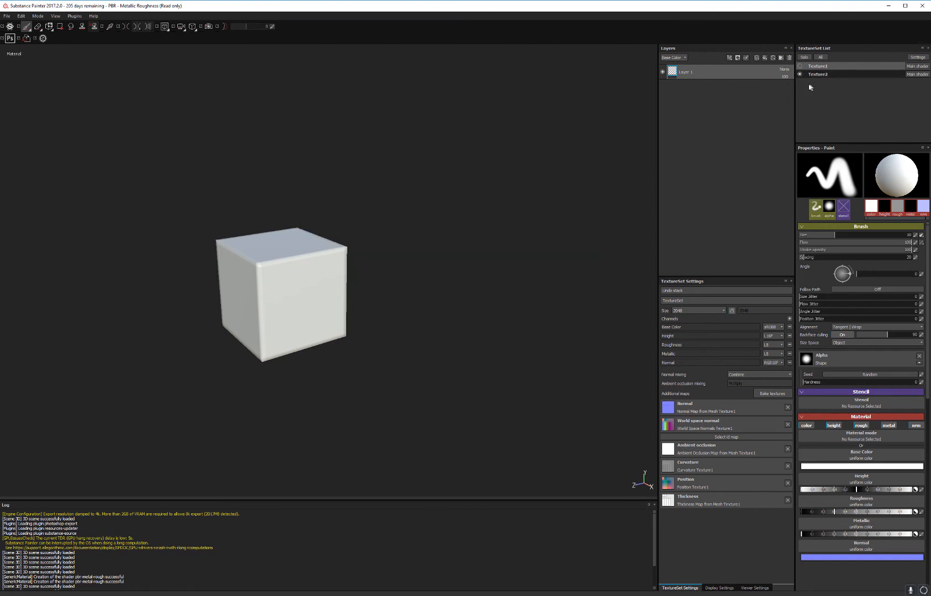
left_click(800, 66)
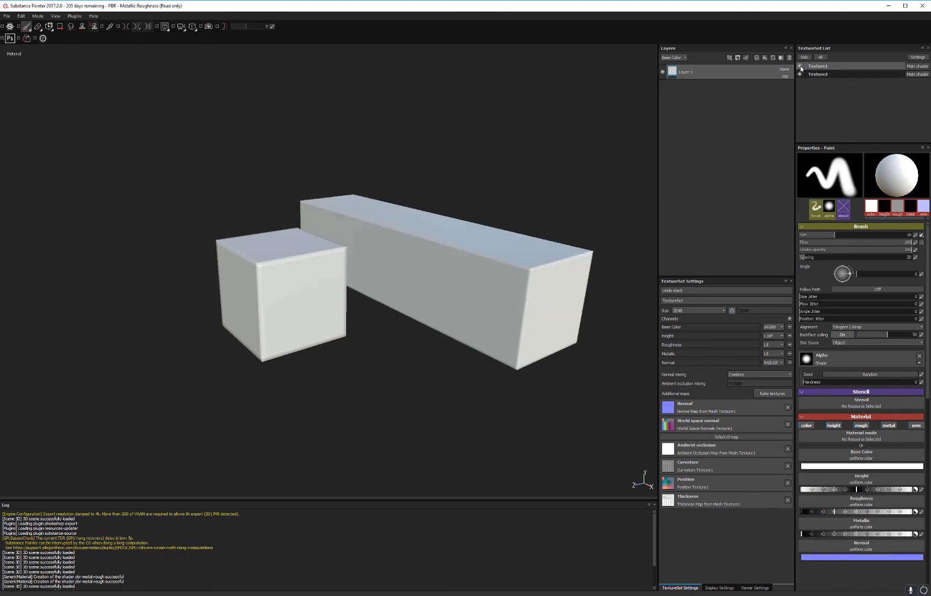
left_click(800, 66)
left_click(800, 74)
left_click(800, 74)
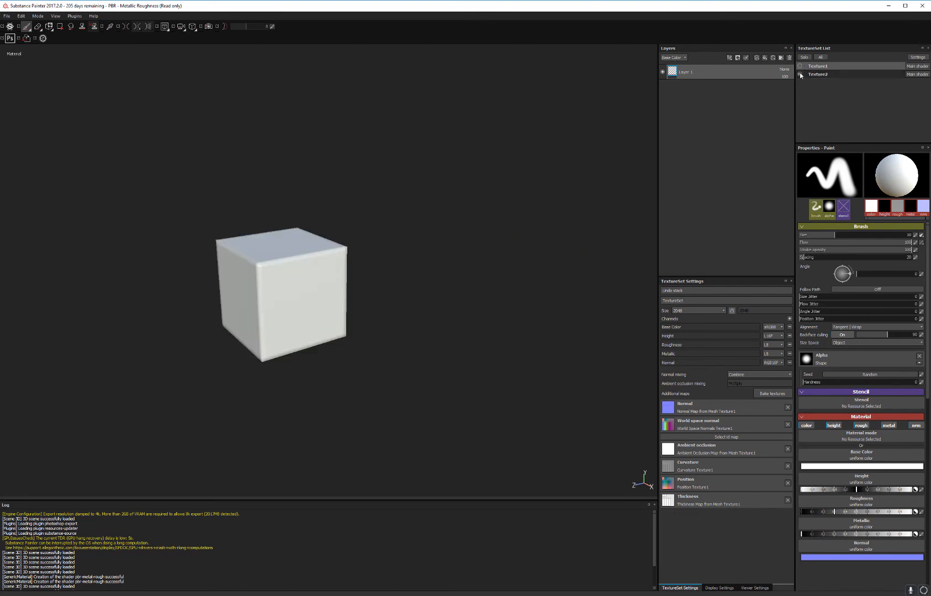
left_click(800, 74)
left_click(800, 74)
left_click(801, 74)
left_click(800, 66)
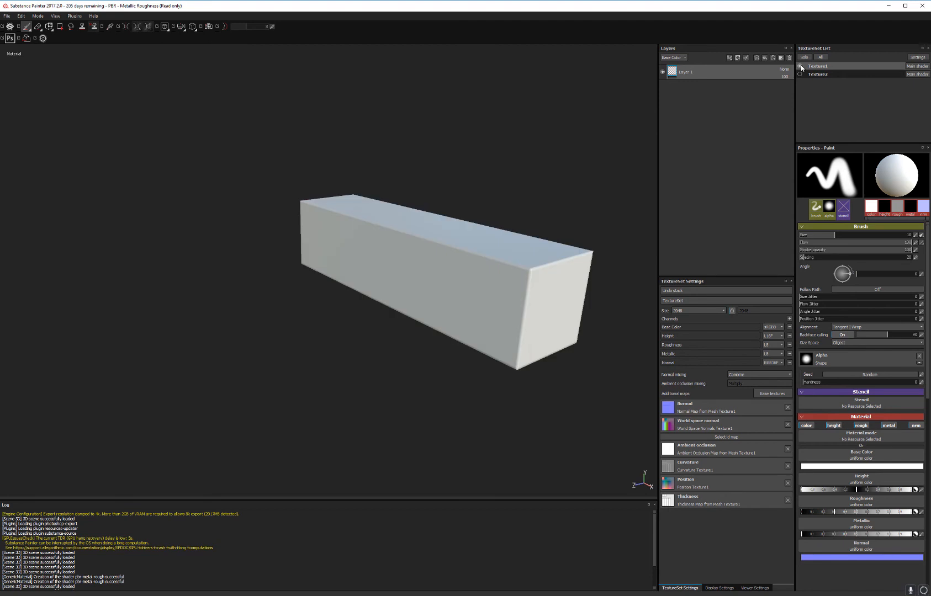
left_click(801, 66)
left_click(800, 66)
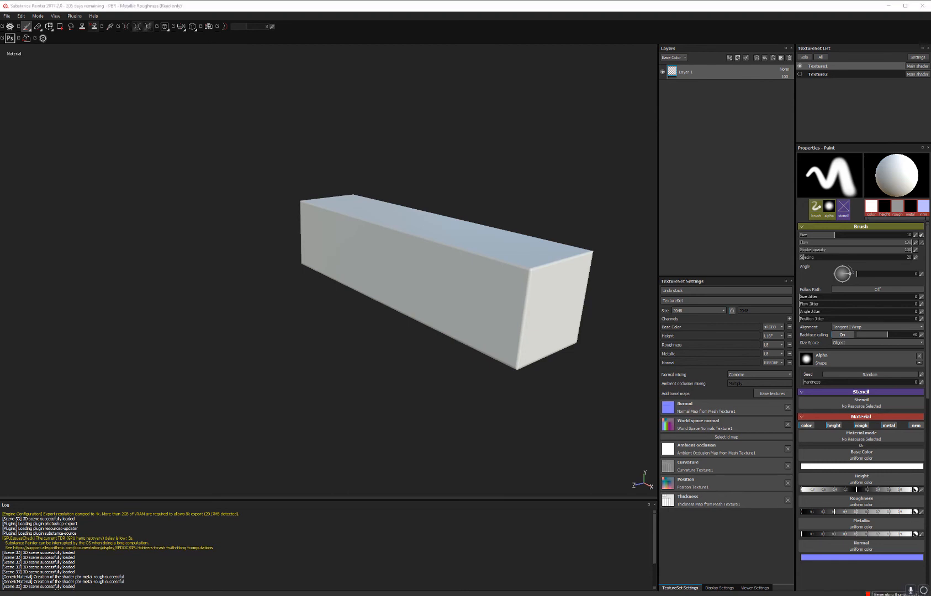
- Add the Mortar wall material as a layer on Texture1, and Plastic Glossy Pure on Texture2 with its visibility restored
left_click_drag(930, 55, 695, 66)
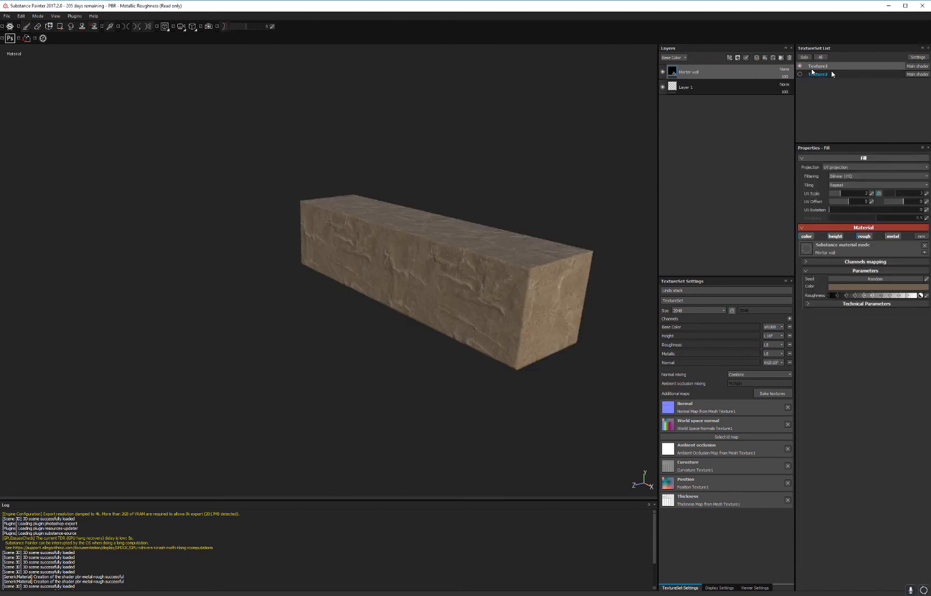
left_click(800, 74)
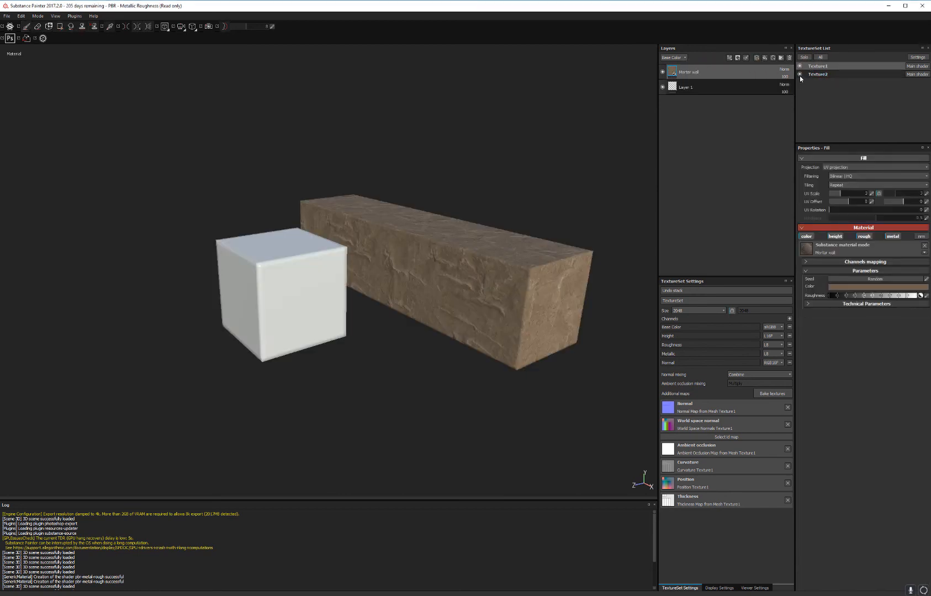
left_click(837, 74)
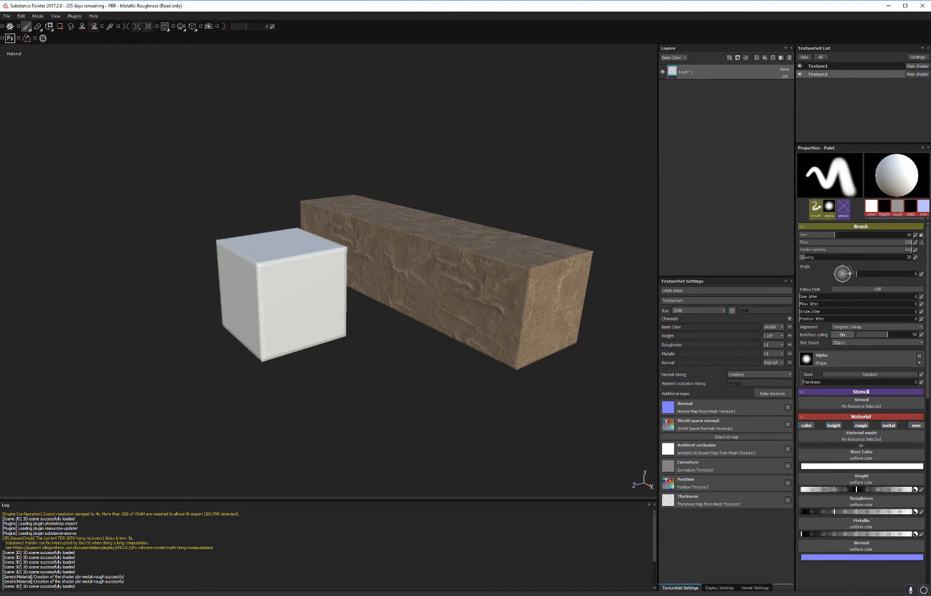
left_click_drag(930, 71, 718, 69)
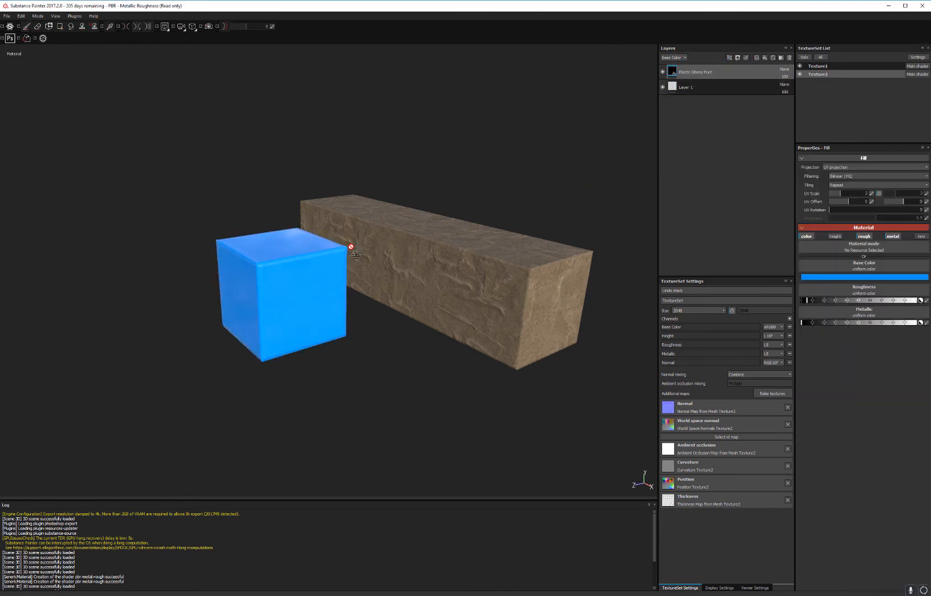
- Inspect both textured boxes from different angles and compare the 3D, UV and split views, ending in 3D only
left_click_drag(349, 248, 445, 272, "alt")
right_click_drag(444, 273, 395, 316, "alt")
left_click_drag(395, 315, 381, 301, "alt")
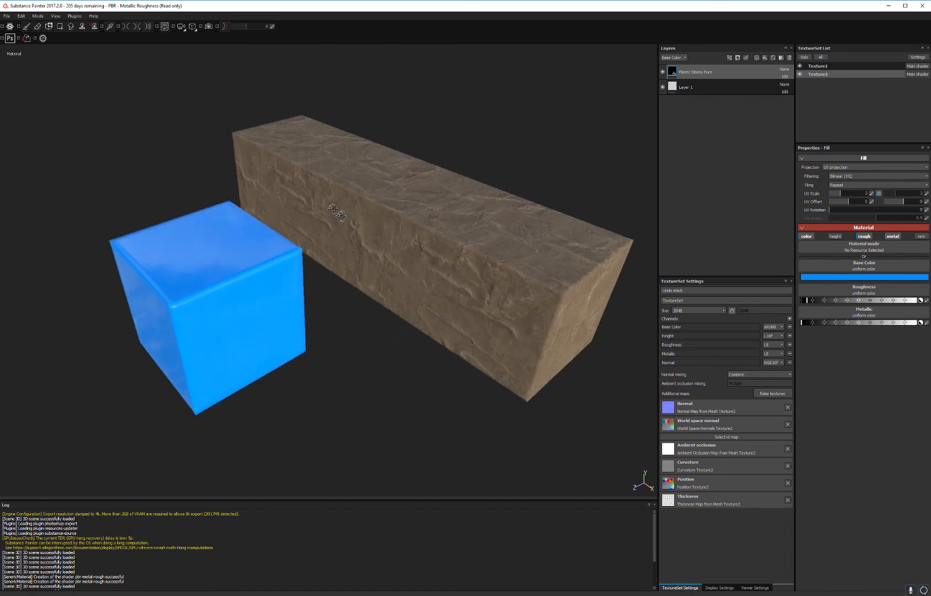
left_click_drag(338, 214, 311, 152, "alt")
right_click_drag(311, 152, 337, 187, "alt")
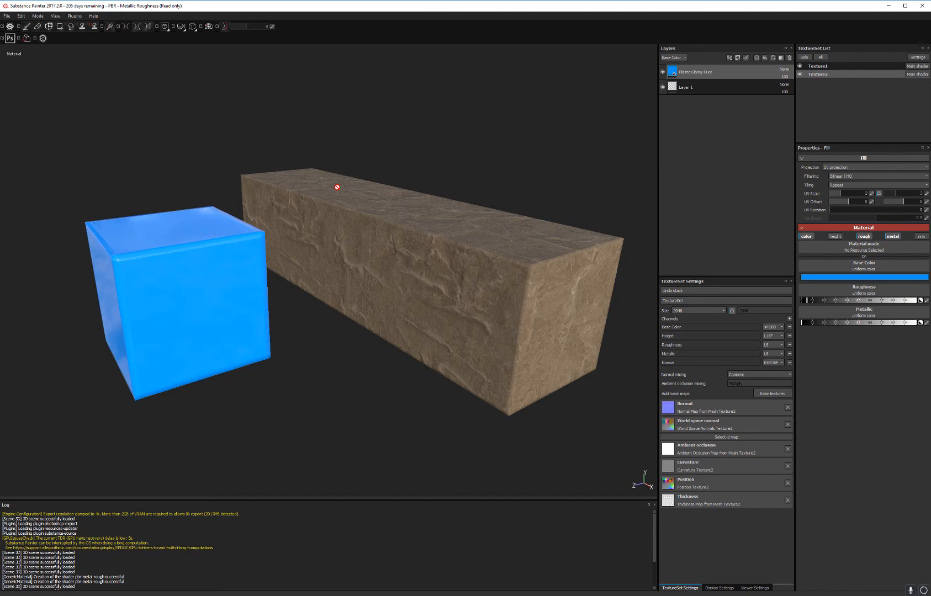
key("F2")
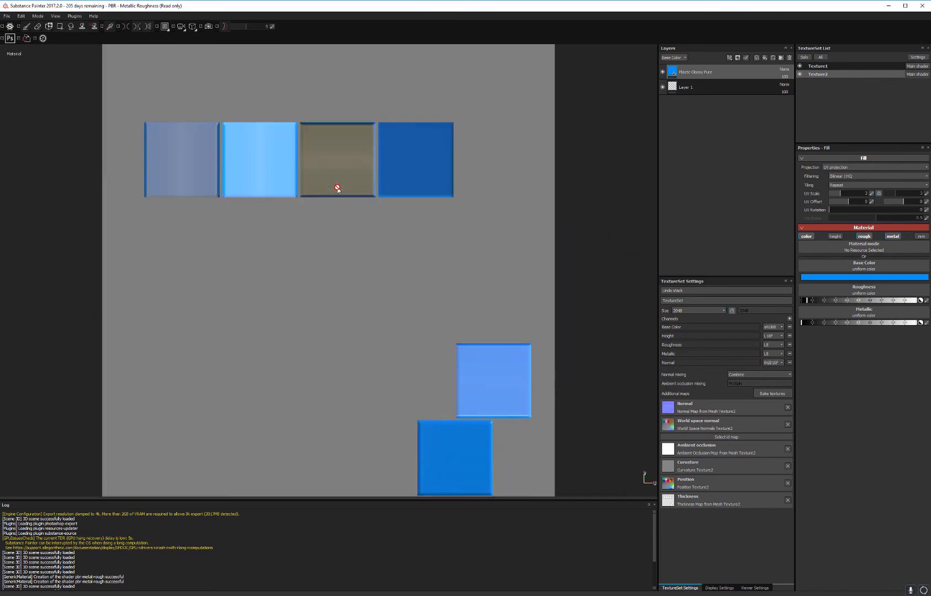
key("F1")
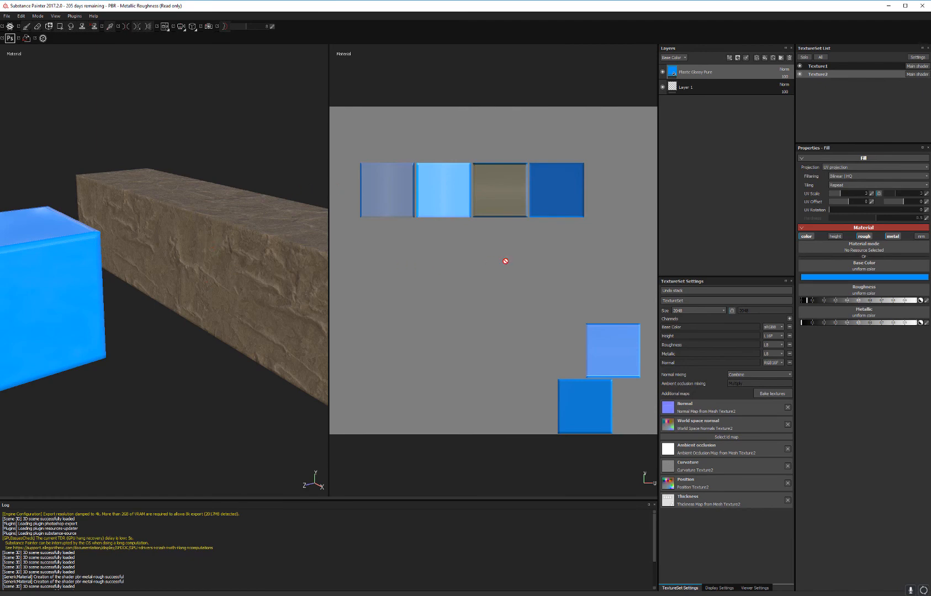
key("F2")
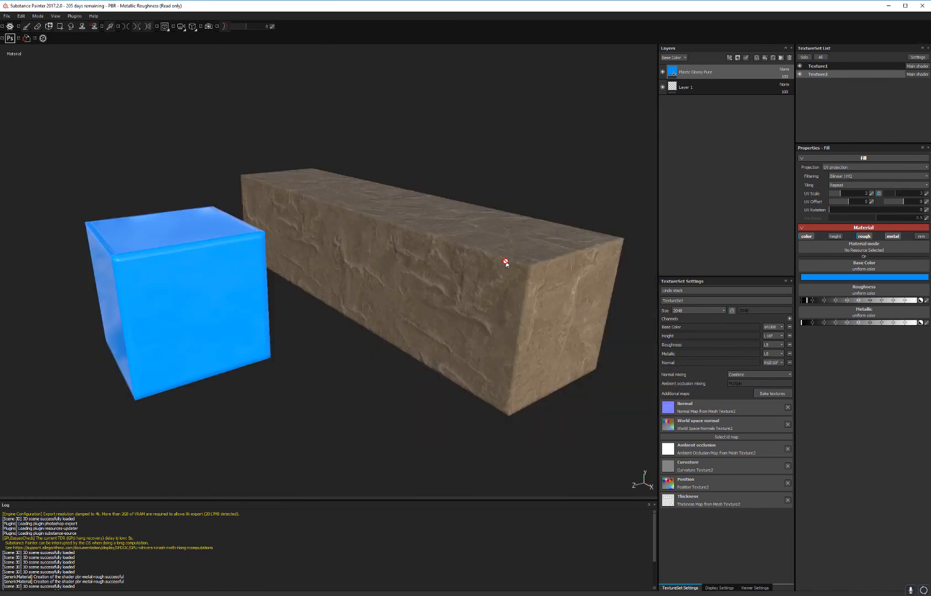
key("F3")
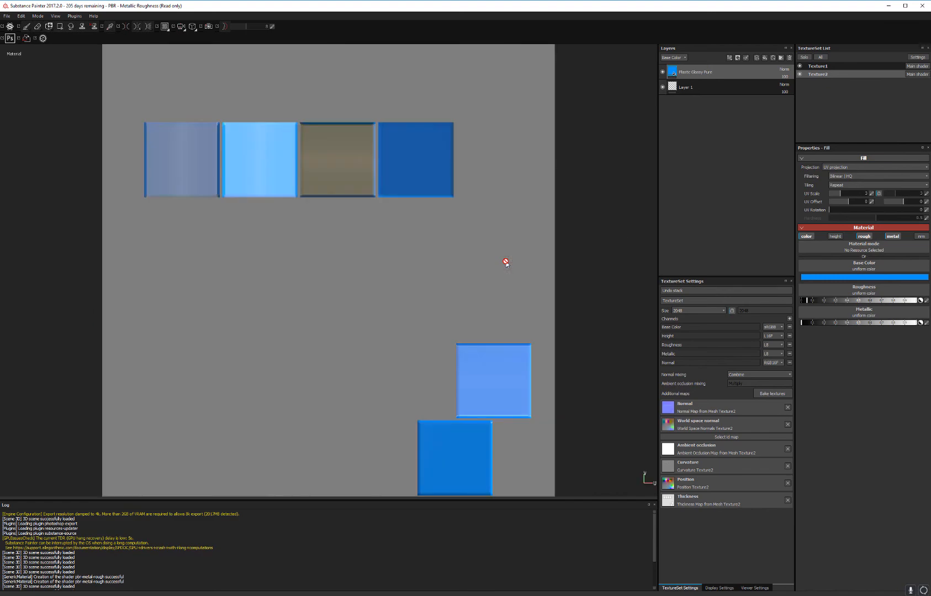
key("F2")
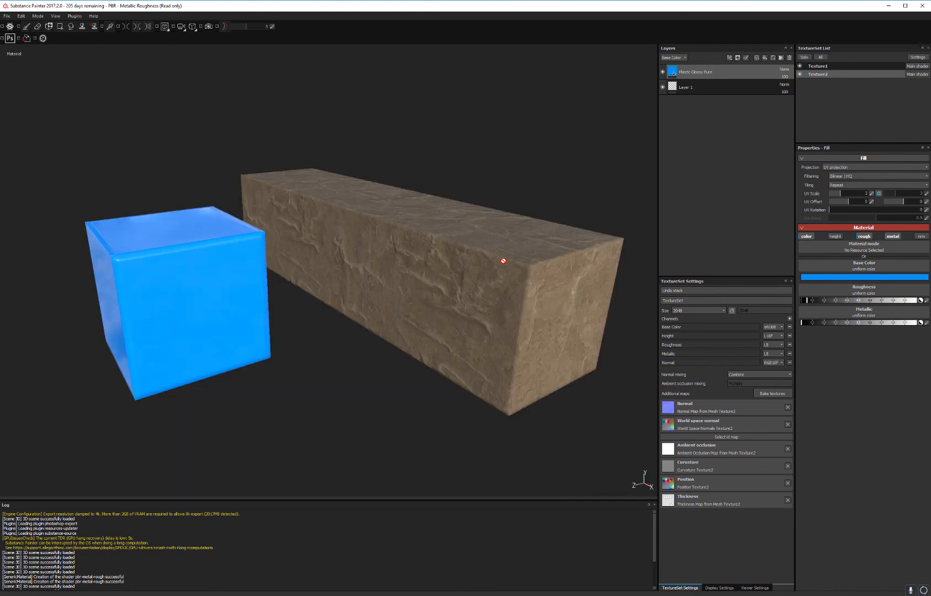
- Show the 3D and UV views side by side and toggle Texture2's visibility off and on to check its box and UV islands
key("F1")
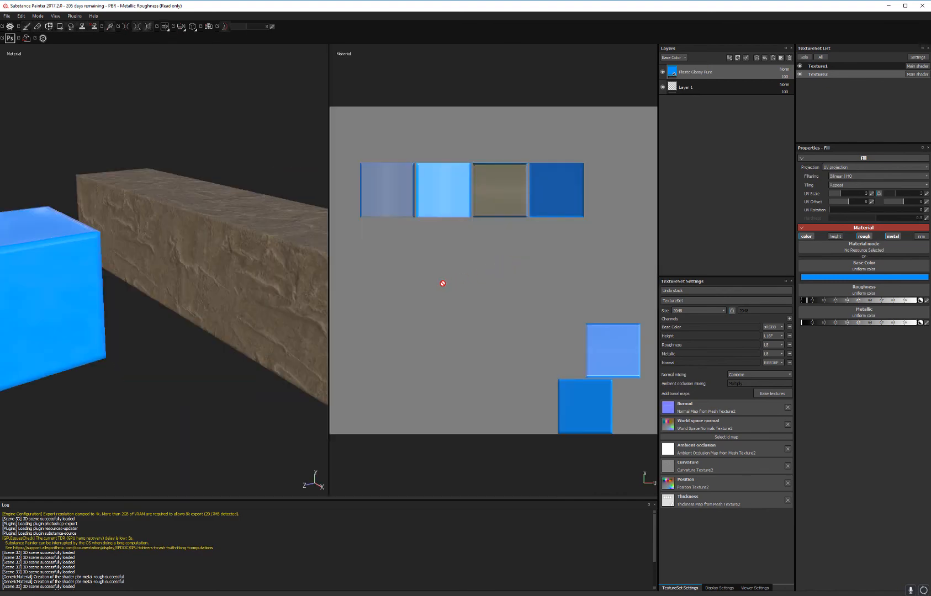
left_click(801, 75)
left_click(800, 75)
left_click(800, 75)
left_click(800, 74)
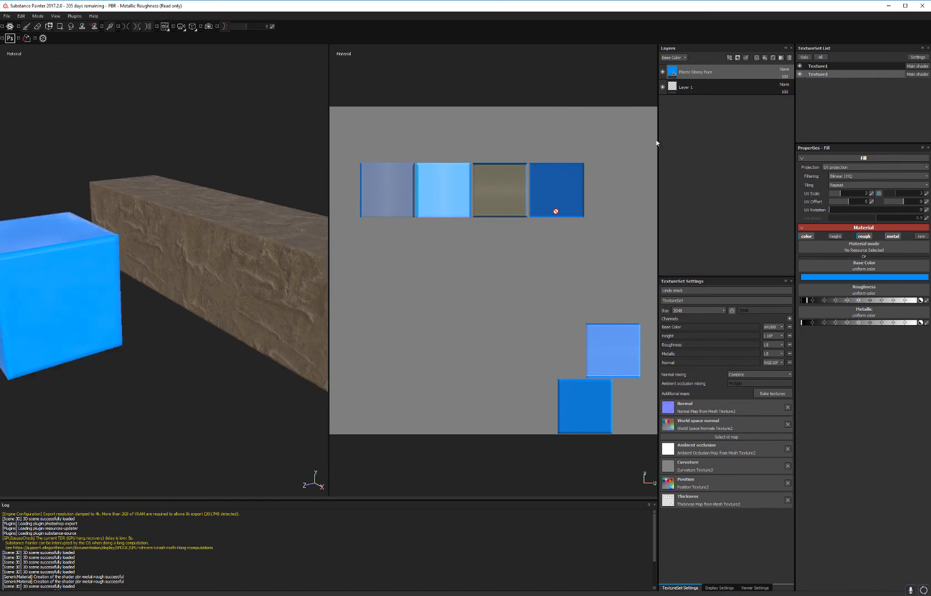
- Select the Texture1 set and toggle its visibility off and on to match its UV islands to the long box, leaving it shown
left_click(836, 68)
left_click(801, 66)
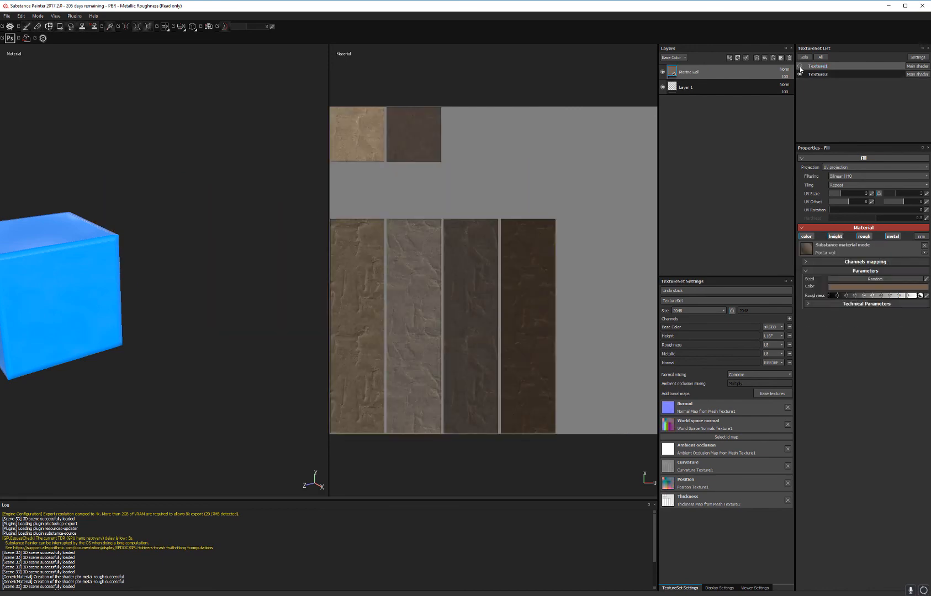
left_click(800, 67)
left_click(800, 66)
left_click(800, 67)
left_click(801, 67)
left_click(800, 66)
left_click_drag(217, 254, 193, 242, "alt")
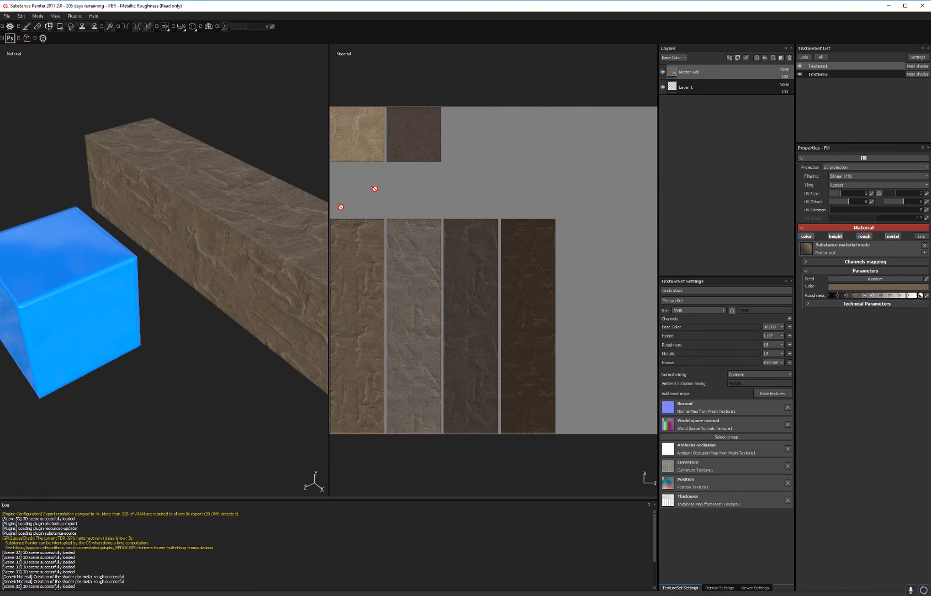
left_click_drag(261, 247, 196, 233, "alt")
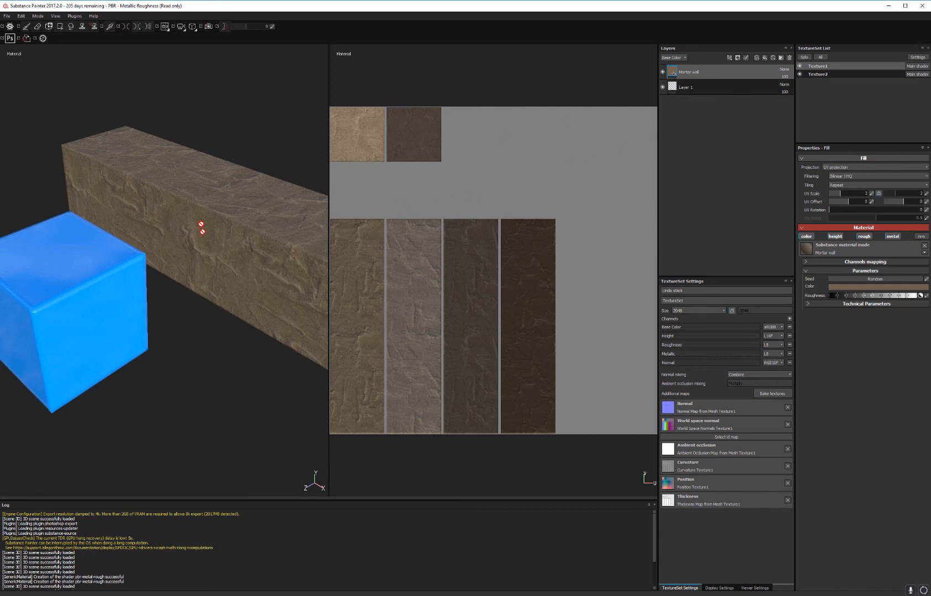
left_click_drag(202, 226, 230, 192, "alt")
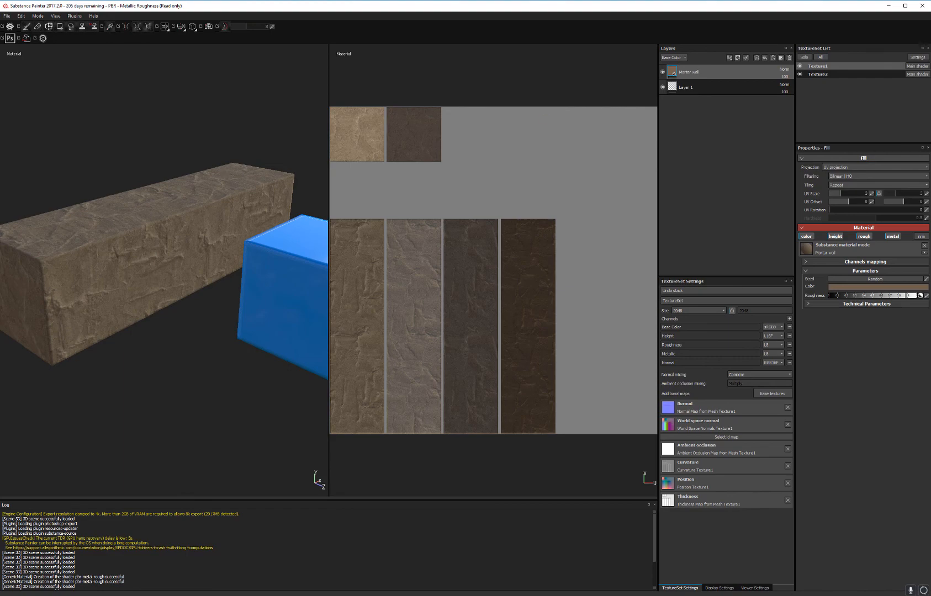